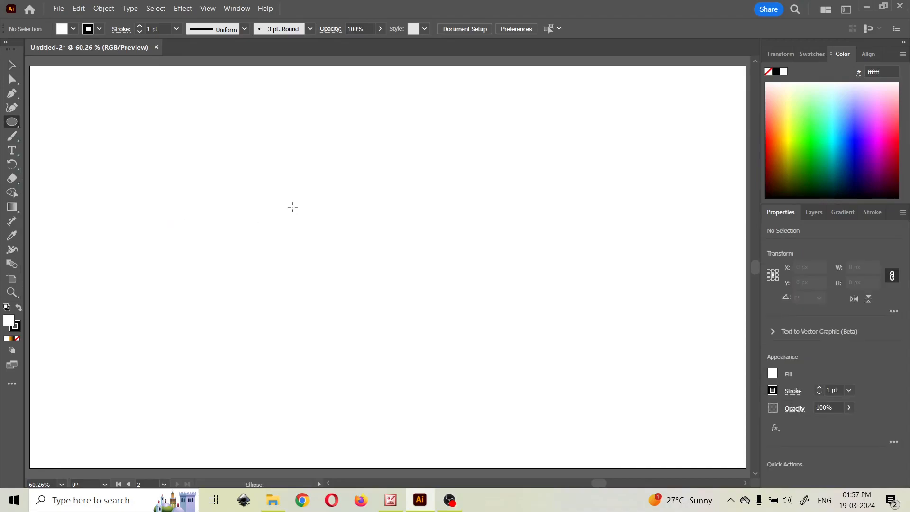
- Create a circle 200 px wide and 200 px high near the middle of the artboard
left_click(317, 217)
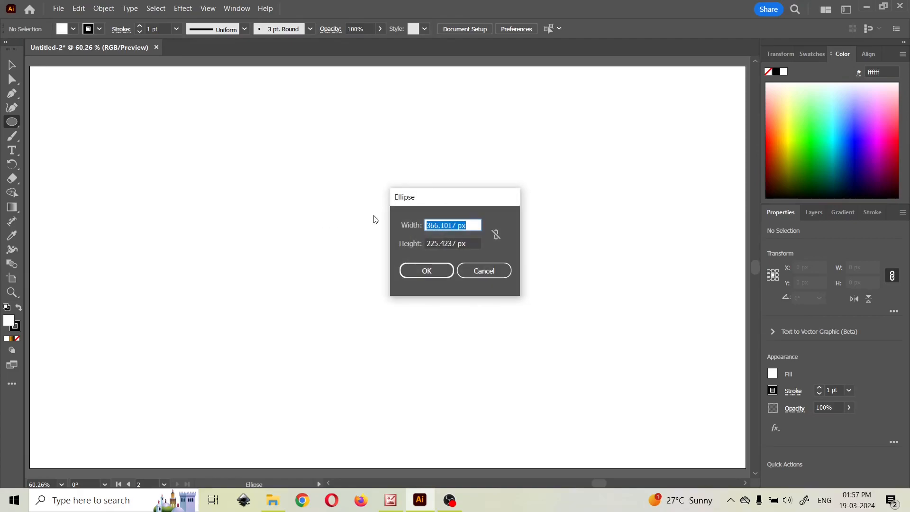
type("200")
key("Tab")
type("20")
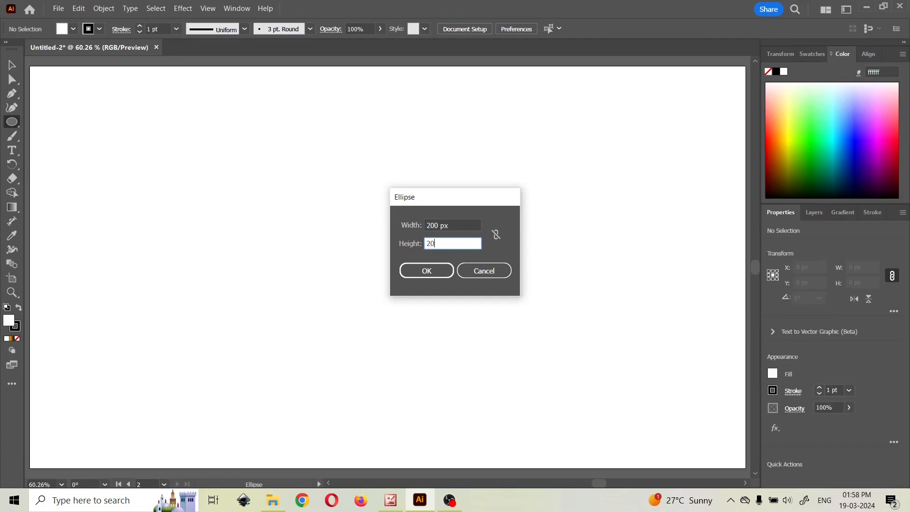
type("0")
key("Return")
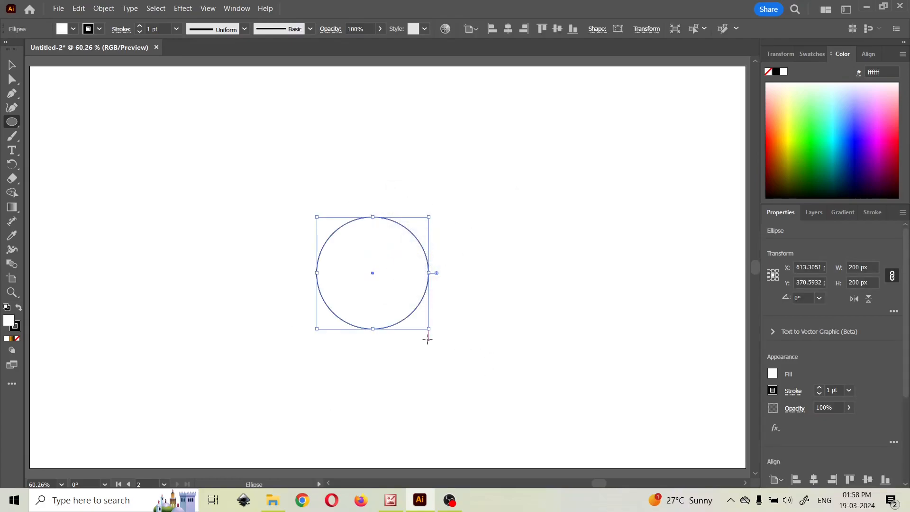
- Move the circle up towards the artboard's upper edge, centred at about X 599 px, Y 204 px
left_click_drag(301, 357, 264, 304)
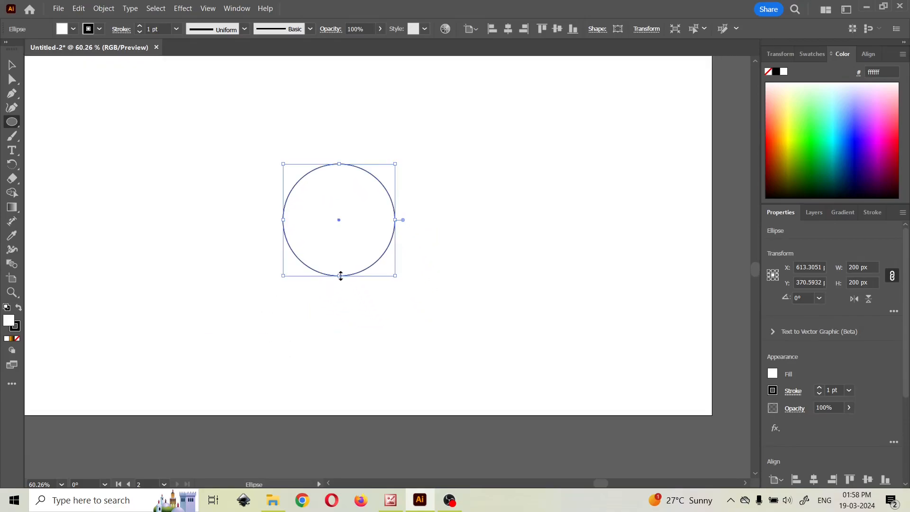
left_click_drag(352, 236, 381, 378)
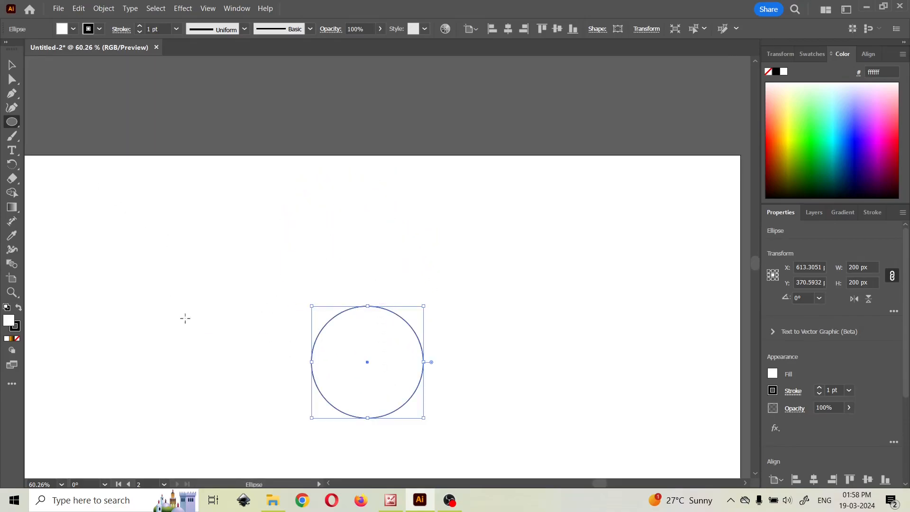
key("v")
left_click_drag(498, 300, 483, 218)
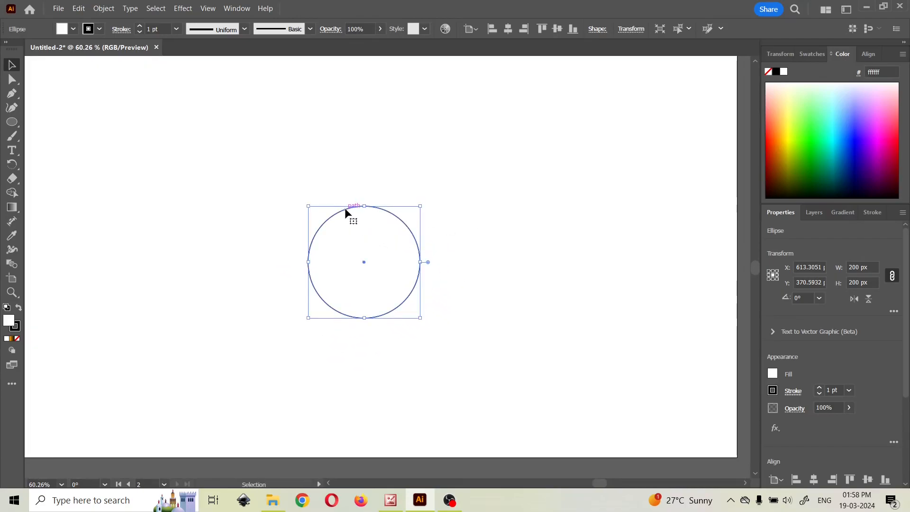
left_click_drag(346, 208, 337, 114)
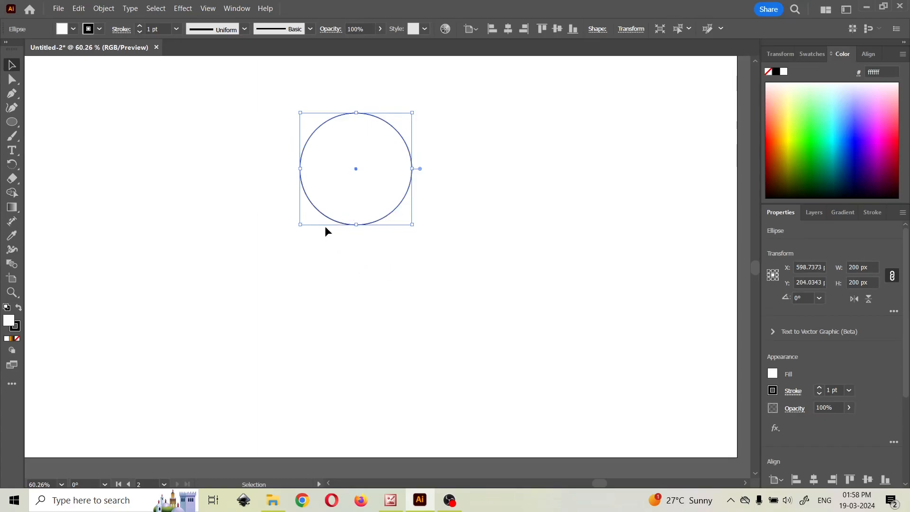
left_click(319, 260)
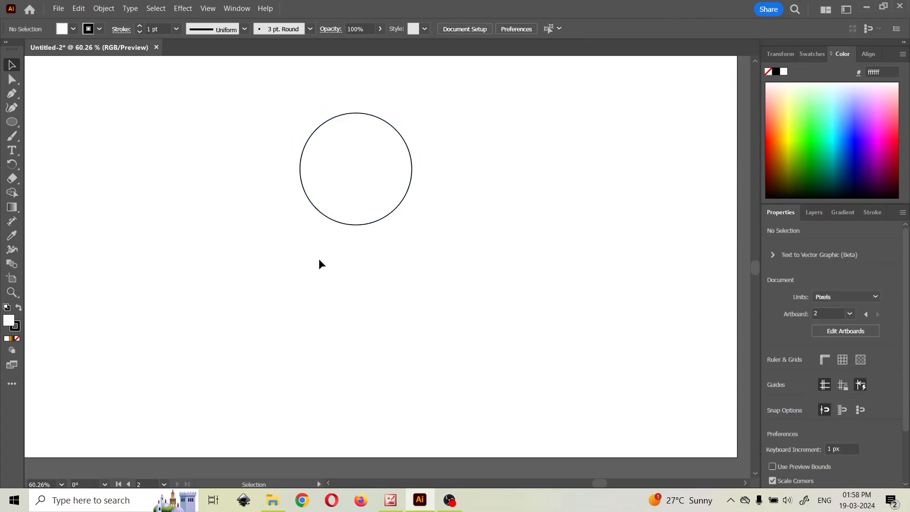
left_click(350, 225)
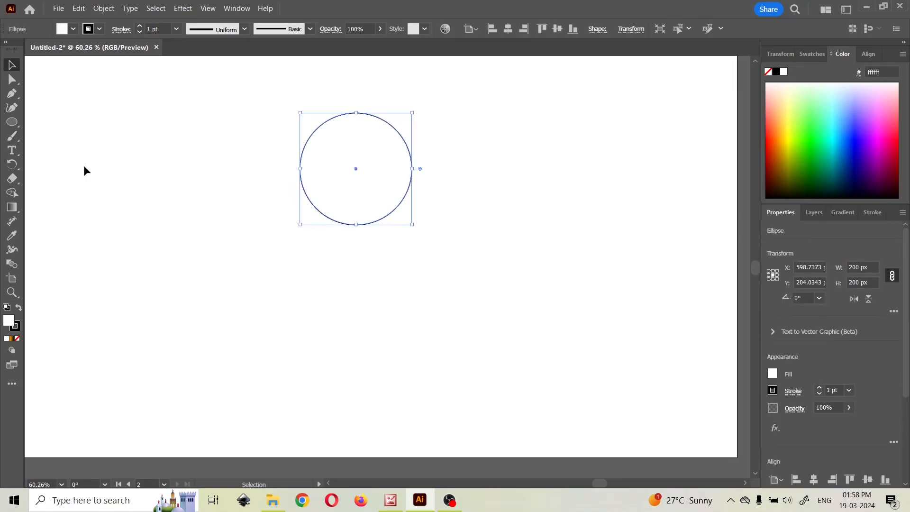
- Draw a rectangle about 91 by 50 px overlapping the lower edge of the circle
key("m")
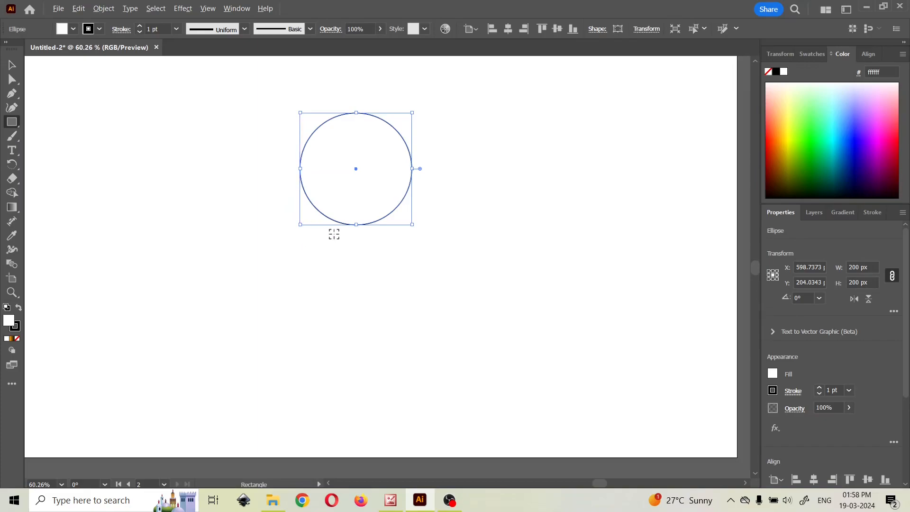
key("ctrl+1")
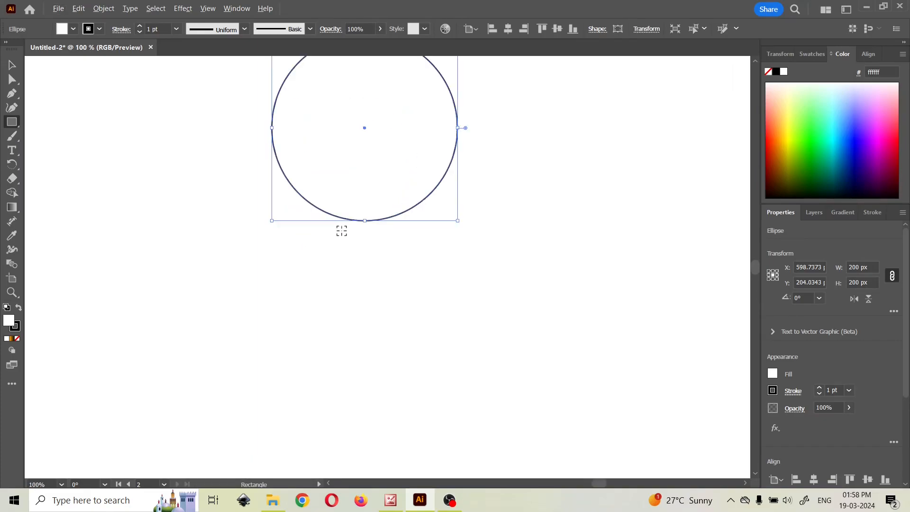
scroll(342, 231, "up", 1)
left_click_drag(342, 231, 306, 273)
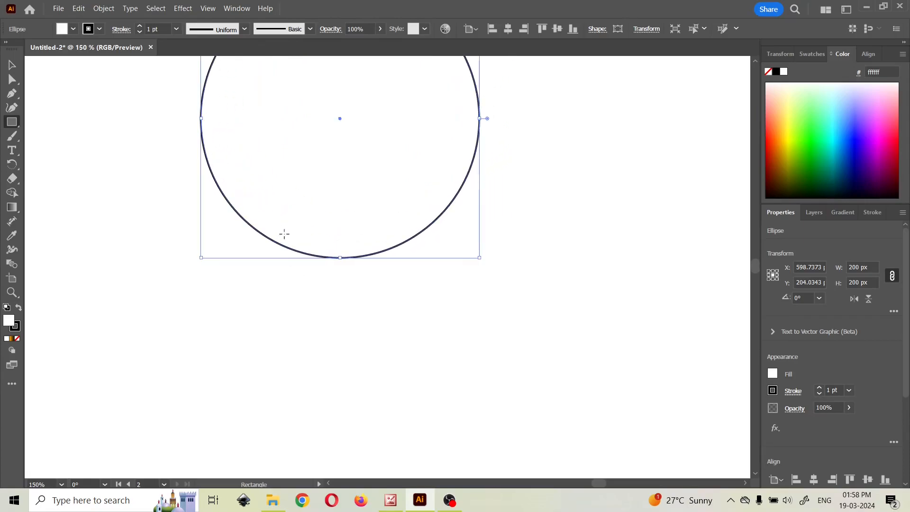
left_click_drag(284, 238, 410, 307)
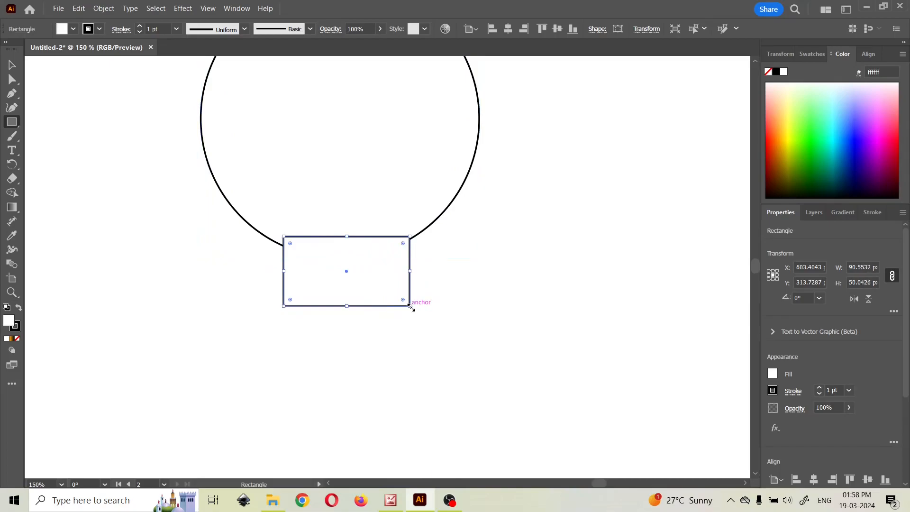
- Align the circle and the rectangle with each other by their horizontal centres
left_click(14, 68)
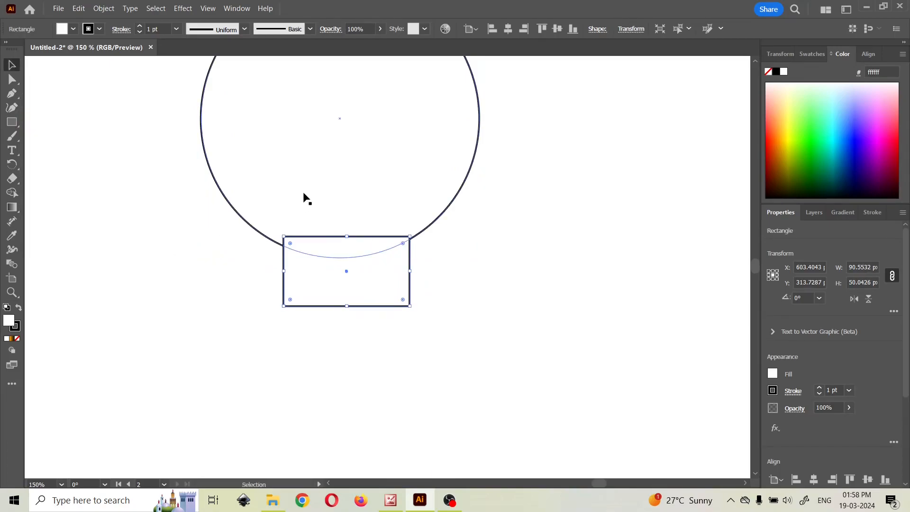
left_click_drag(304, 193, 306, 249)
left_click_drag(323, 87, 341, 339)
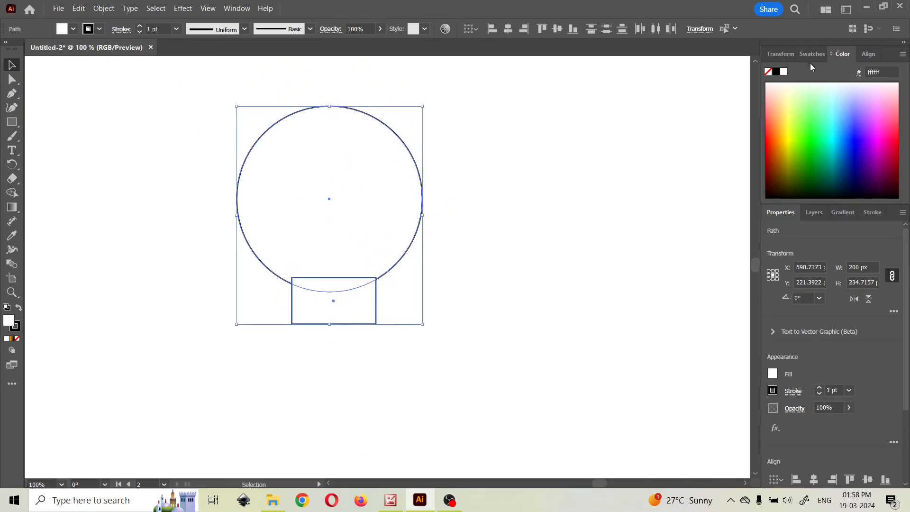
left_click(869, 53)
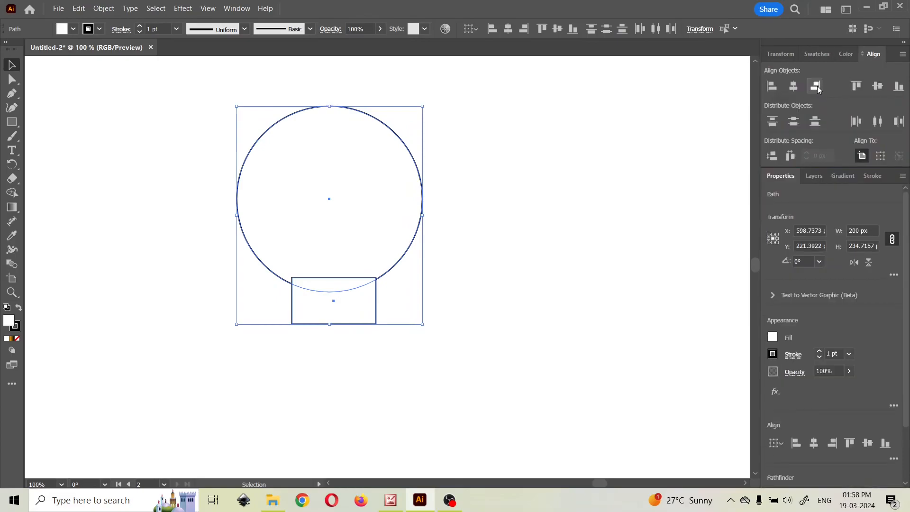
left_click(797, 87)
left_click(478, 197)
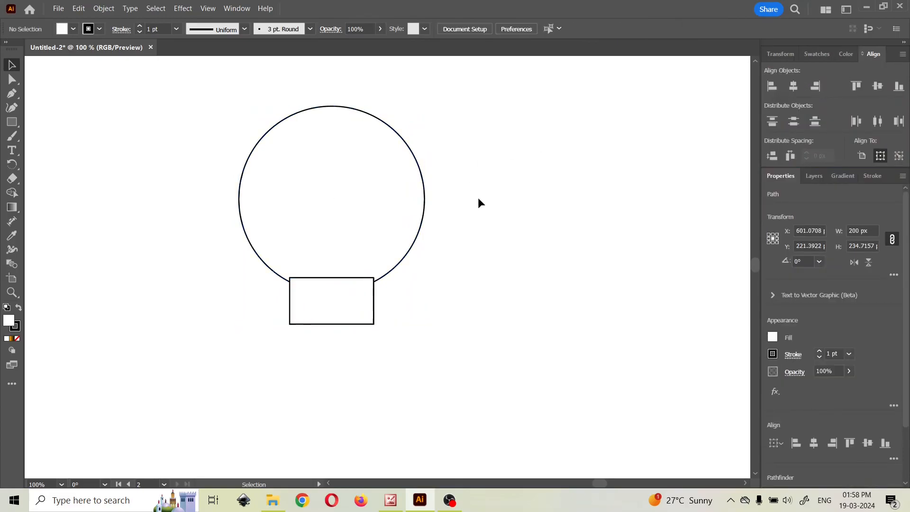
- Fill both the circle and the rectangle with yellow, hex edff40
left_click_drag(212, 90, 383, 286)
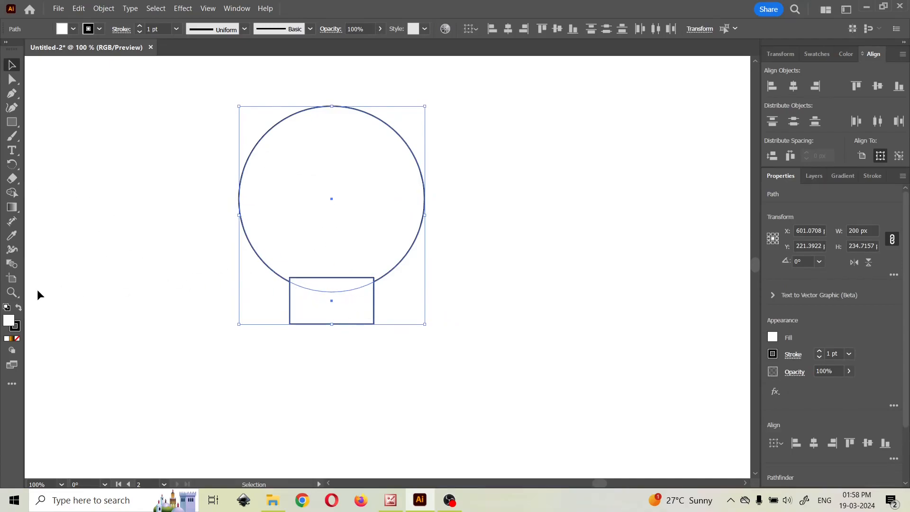
left_click(843, 53)
left_click(795, 119)
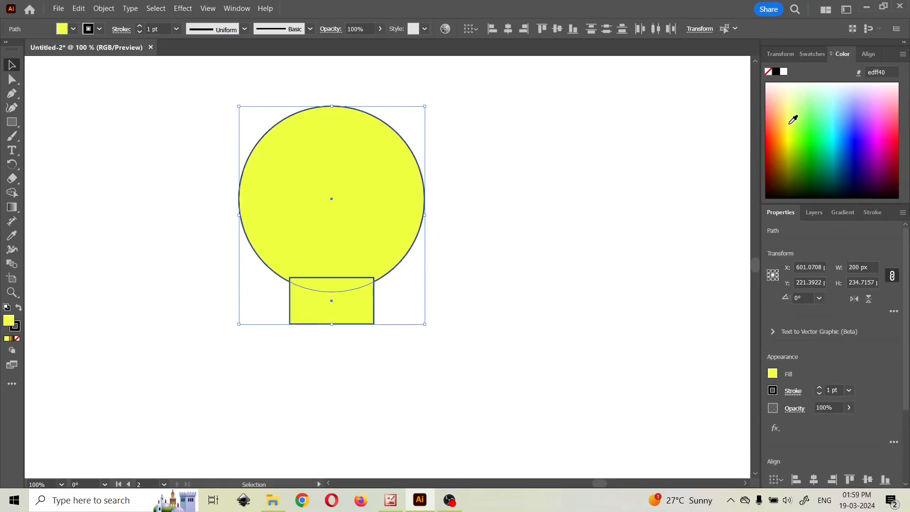
left_click(96, 148)
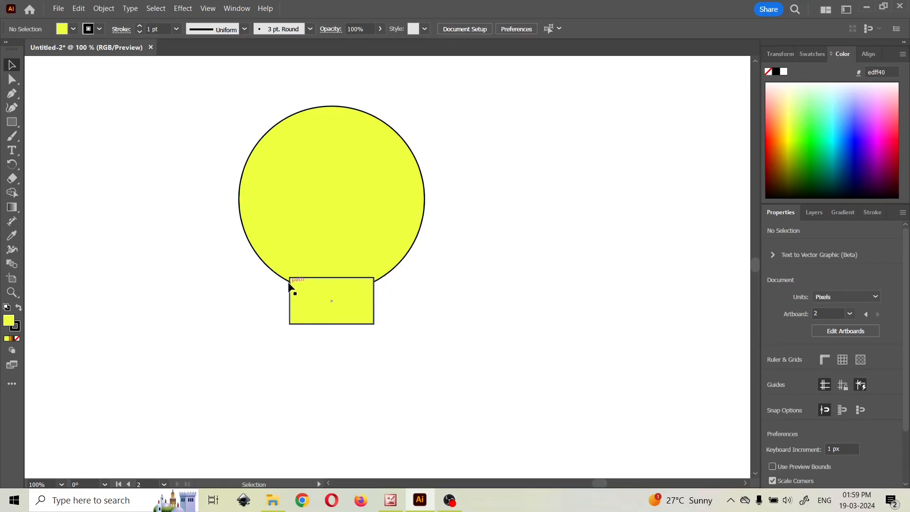
- Try deleting and refilling the overlap between circle and rectangle with Shape Builder, and undo these edits
scroll(289, 285, "up", 1)
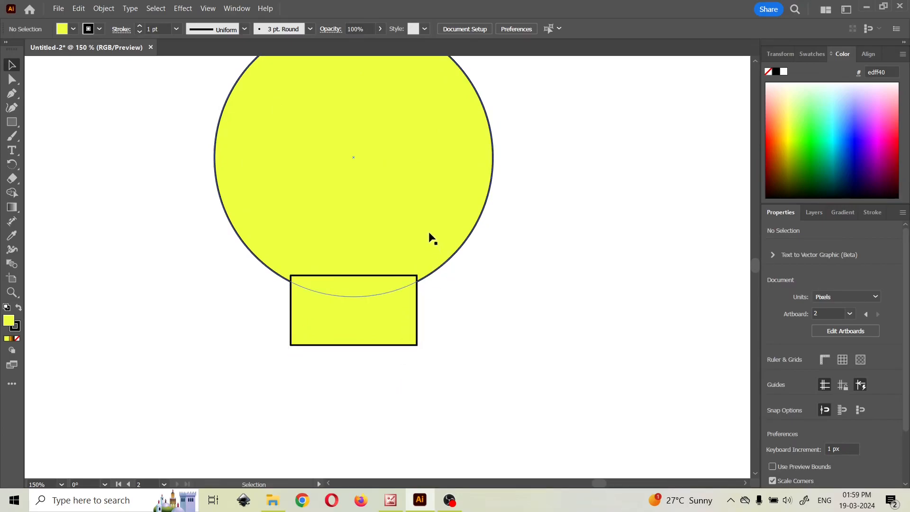
left_click_drag(571, 101, 539, 147)
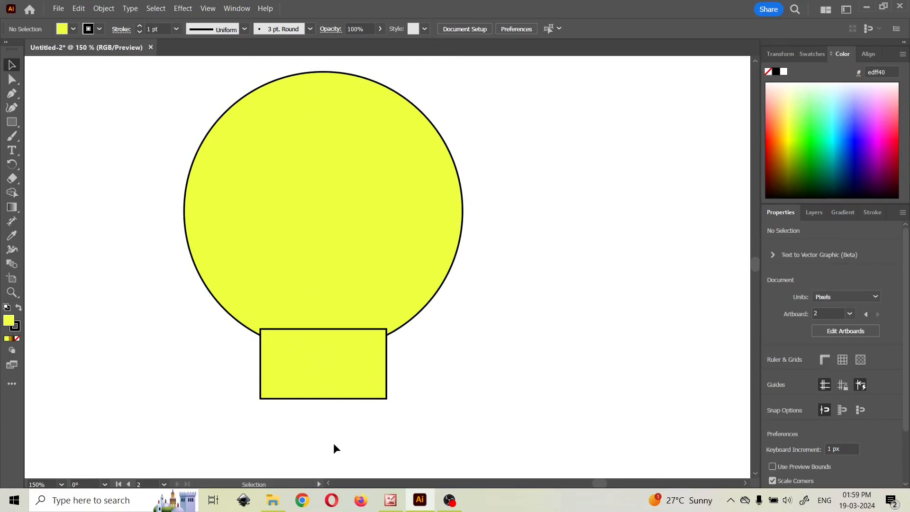
left_click_drag(337, 444, 326, 214)
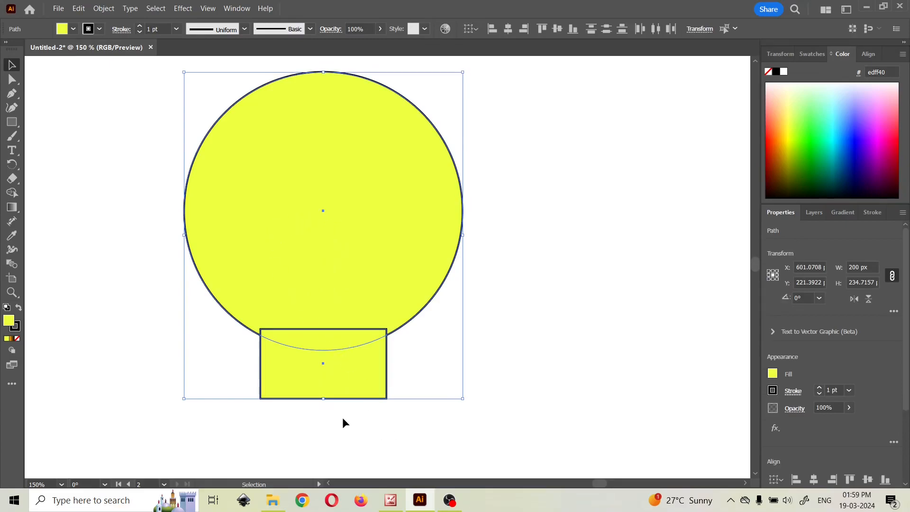
left_click(13, 192)
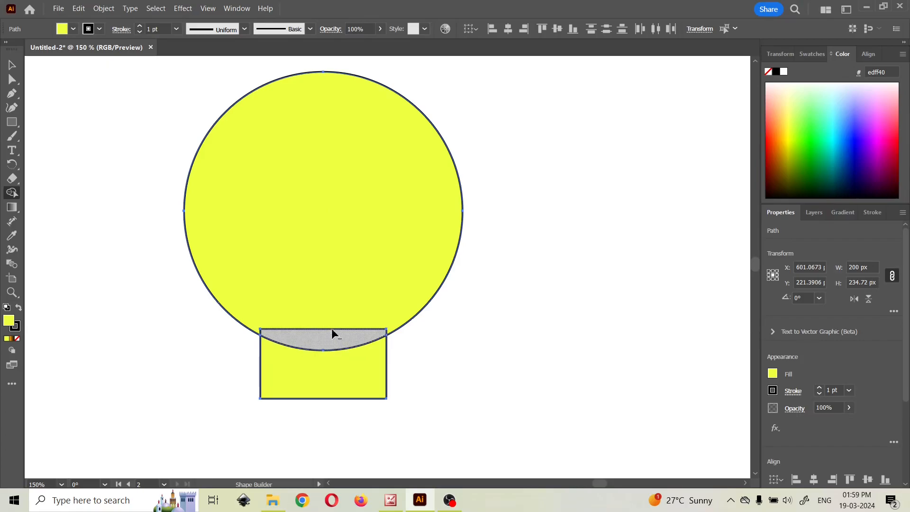
left_click(332, 334, "alt")
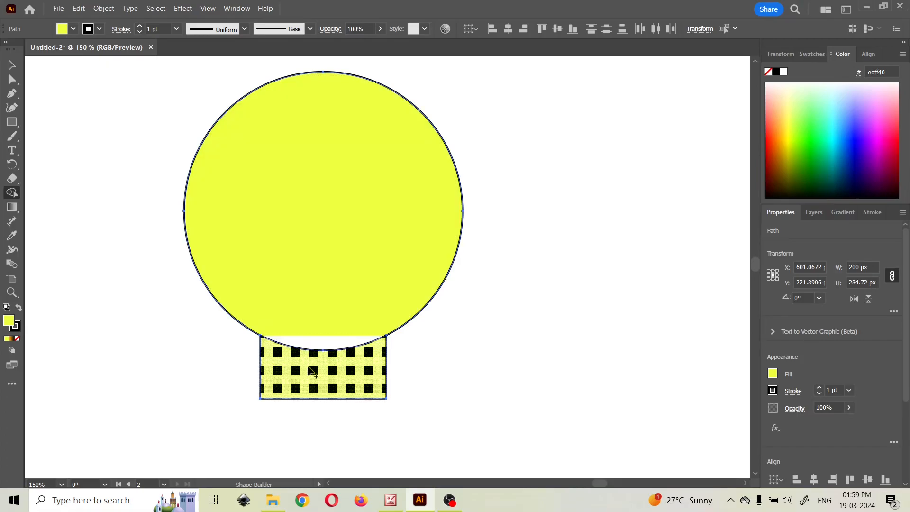
left_click(330, 337)
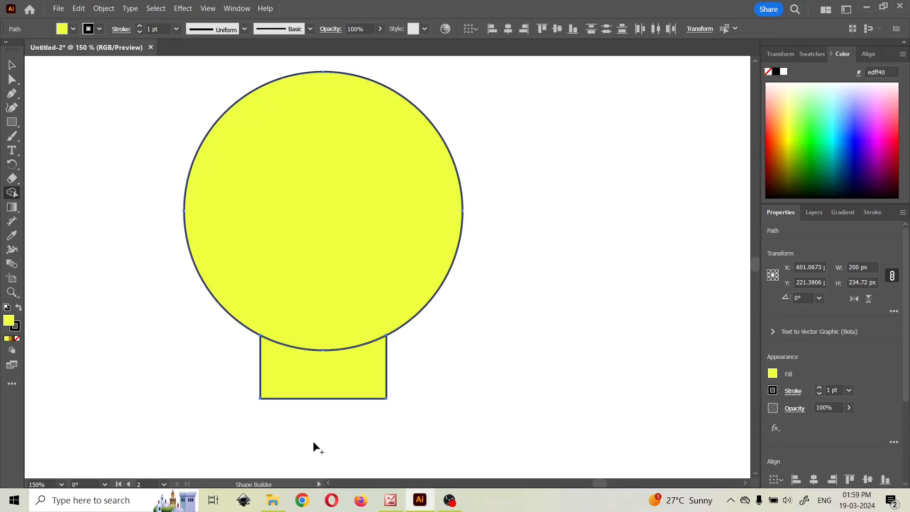
key("ctrl")
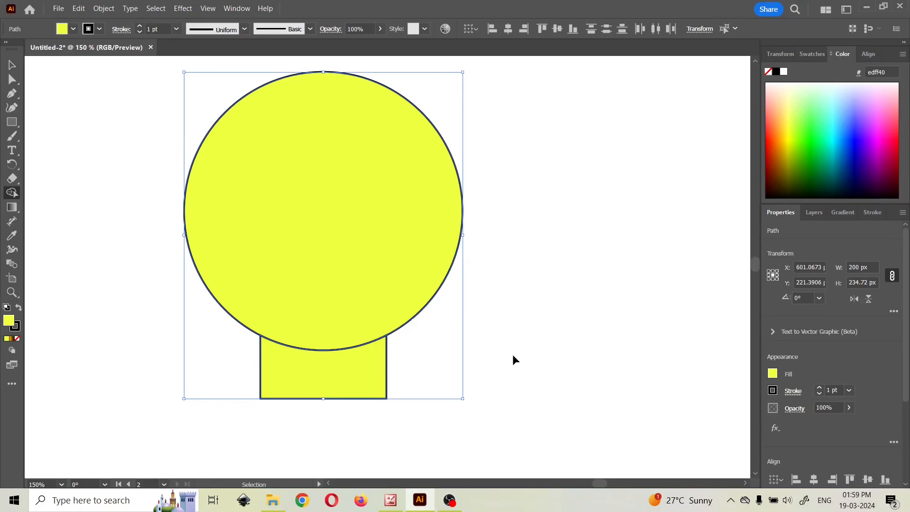
key("ctrl+z")
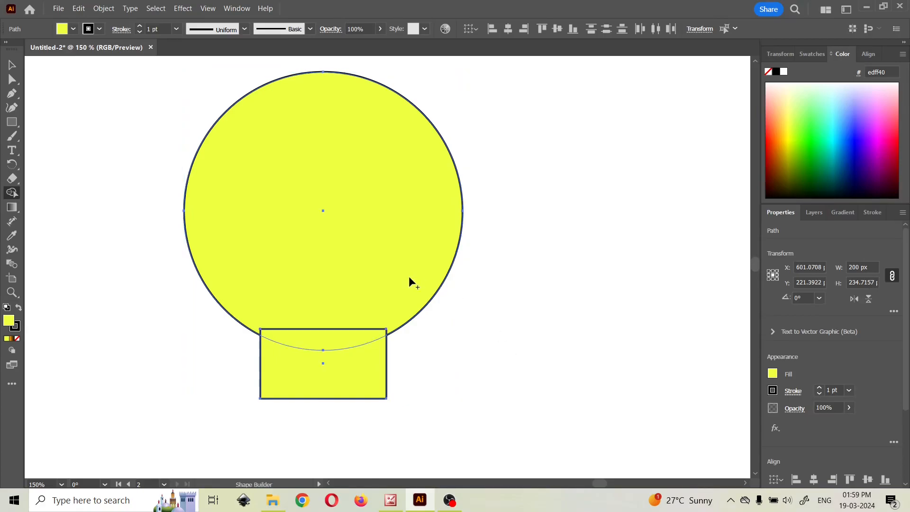
- Pull the rectangle down and away from the circle as a test, and undo the move
left_click(12, 66)
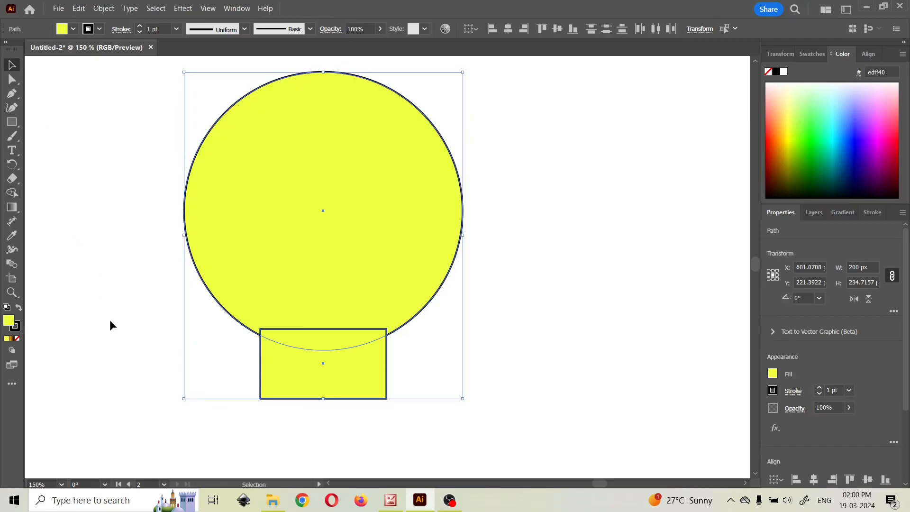
left_click(124, 372)
left_click_drag(302, 392, 388, 428)
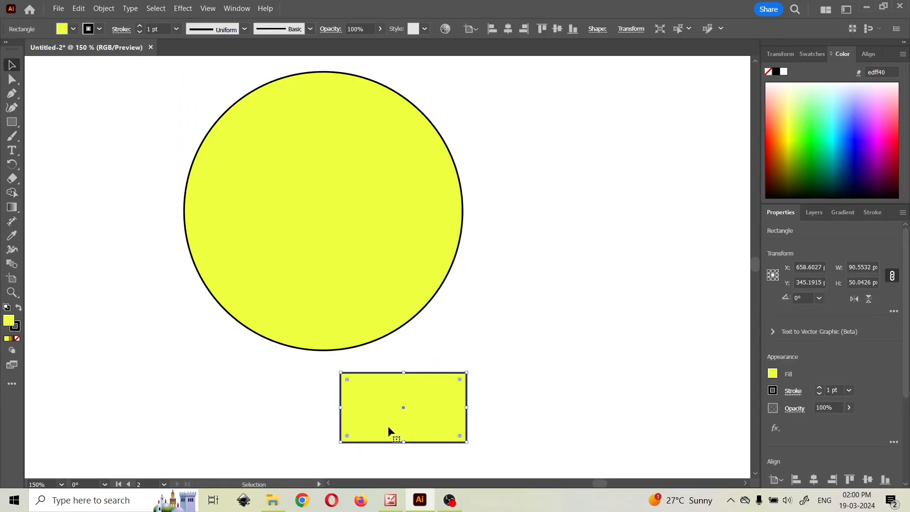
key("ctrl+z")
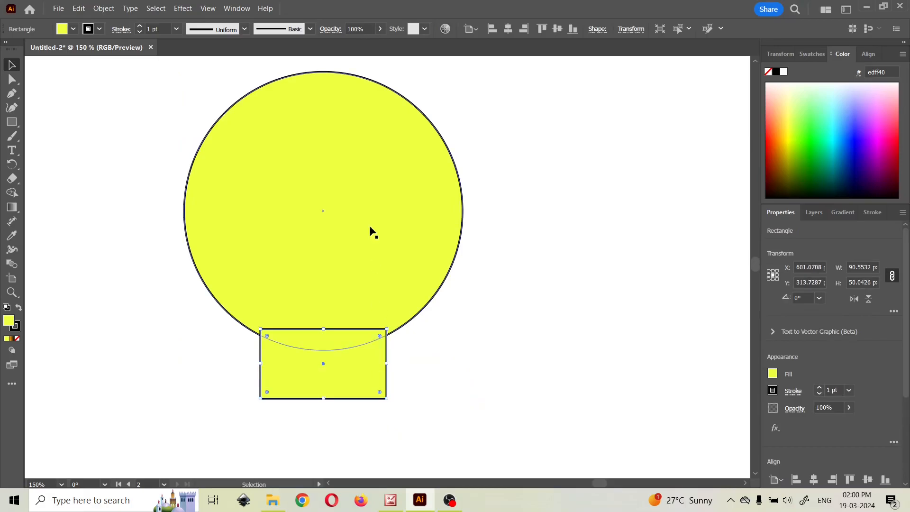
- Split the circle and rectangle with the Pathfinder Divide operation and shift the resulting group about 18 px to the right
left_click(368, 450)
left_click_drag(368, 450, 325, 246)
left_click(236, 9)
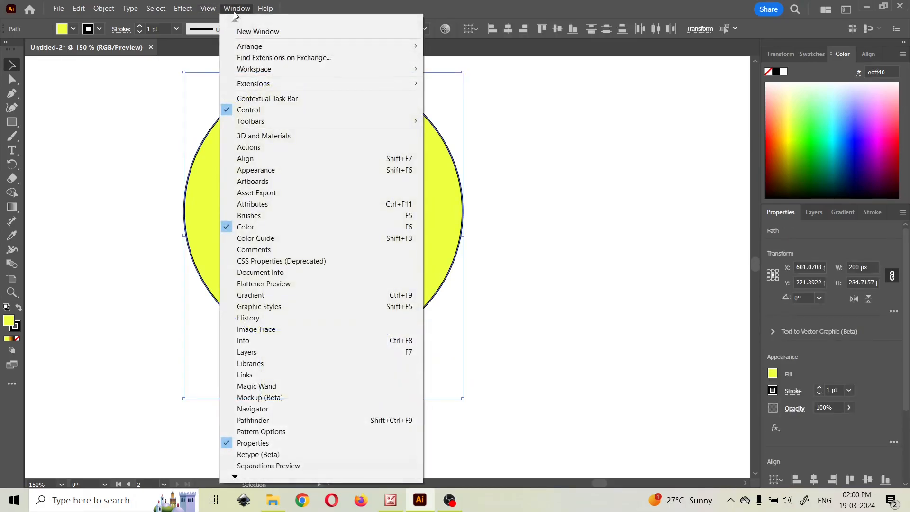
left_click(273, 421)
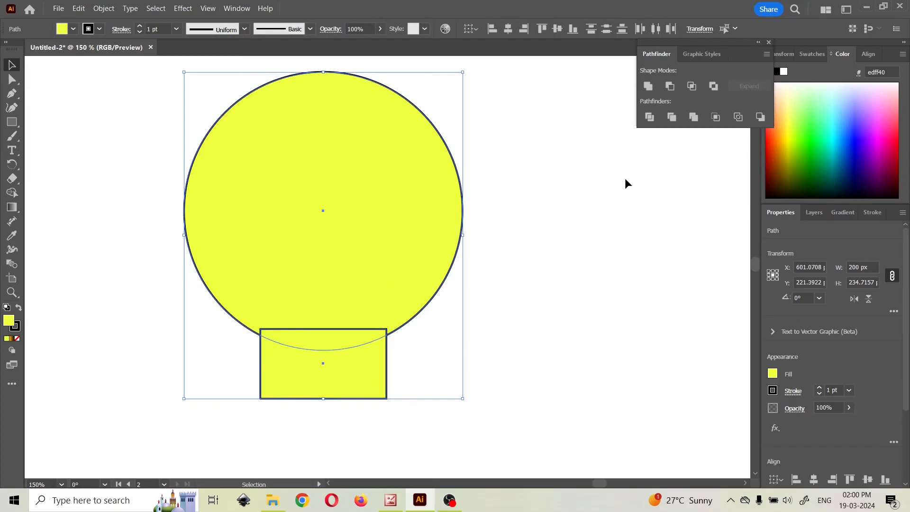
left_click(650, 119)
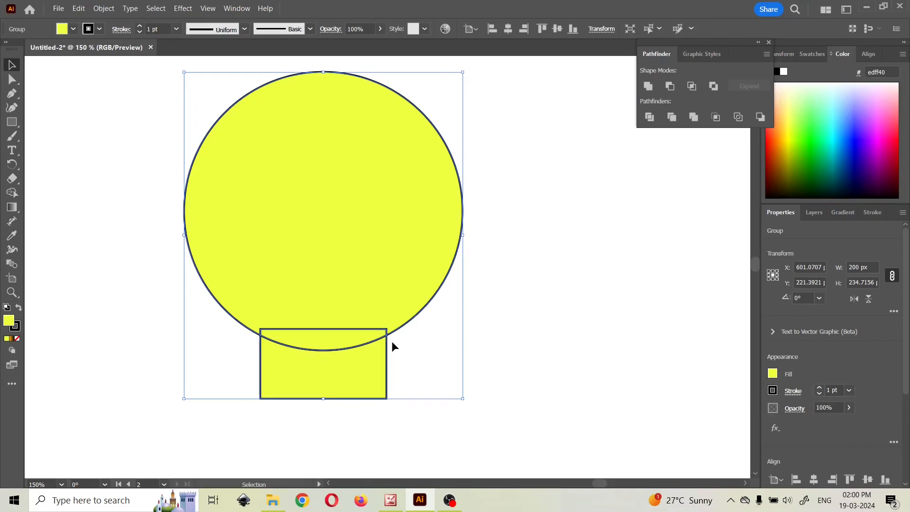
left_click(511, 334)
mouse_move(429, 279)
left_mouse_down()
mouse_move(459, 296)
mouse_move(439, 273)
mouse_move(449, 266)
mouse_move(435, 280)
left_mouse_up()
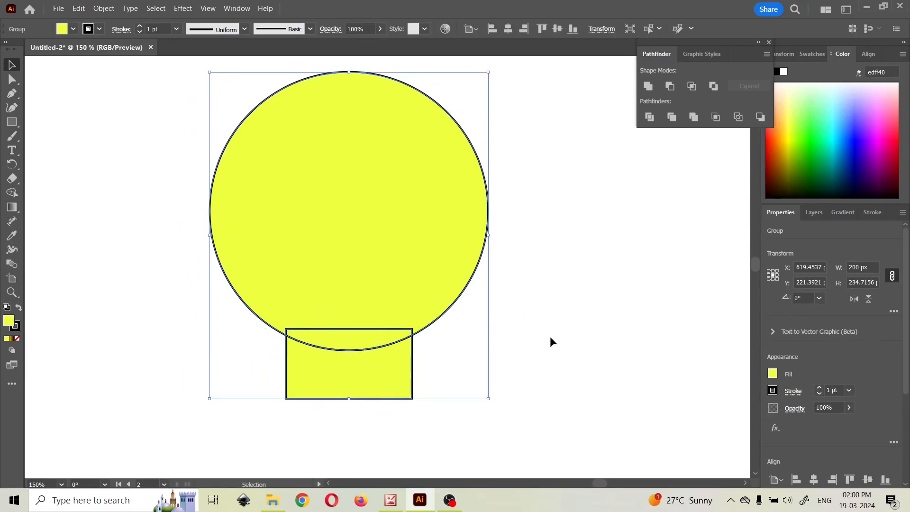
- Undo the group's shift and the Pathfinder Divide operation, restoring the separate circle and rectangle
key("ctrl+z")
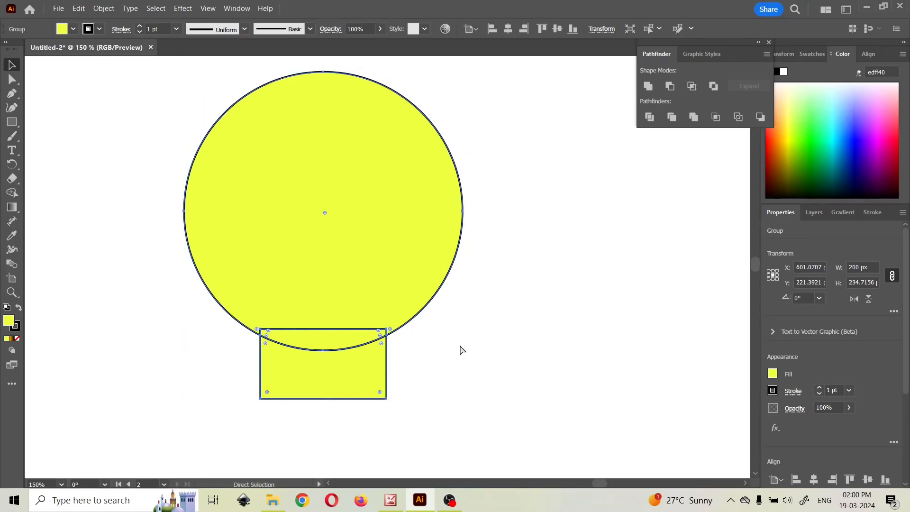
key("ctrl+z")
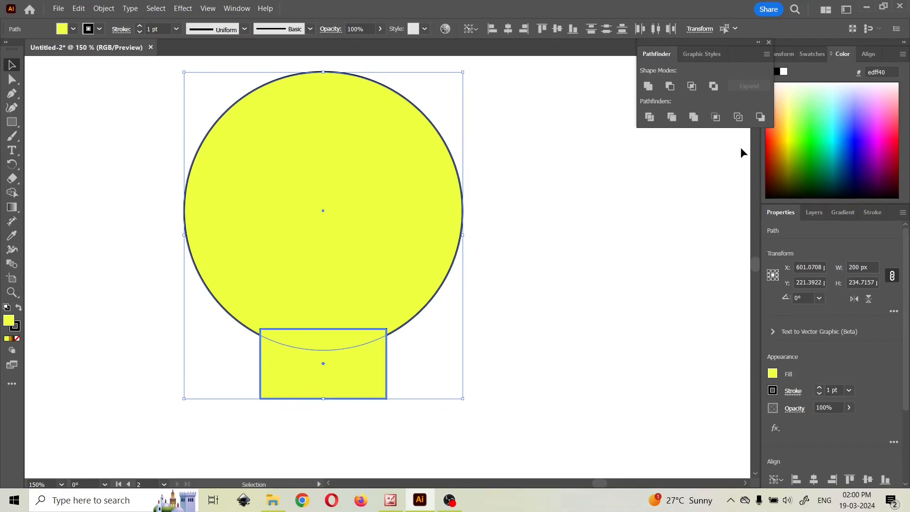
left_click(771, 135)
key("ctrl+z")
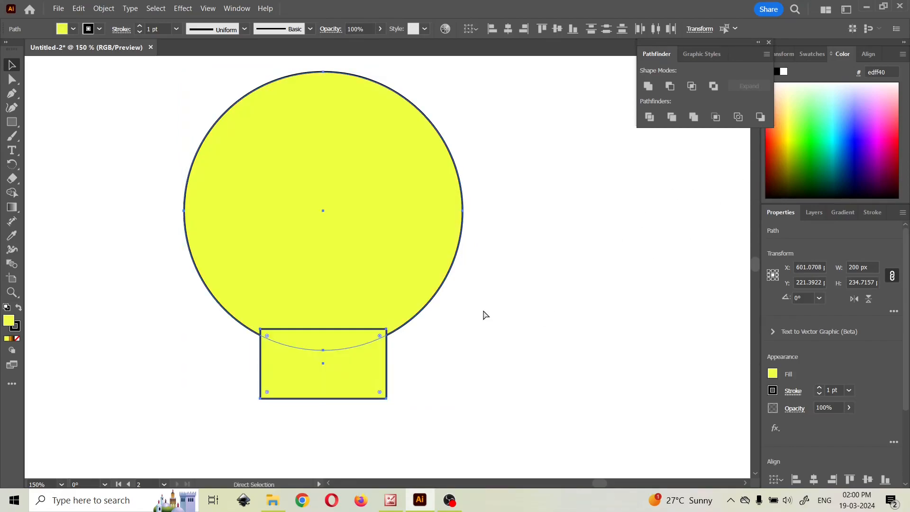
- Fill only the rectangle below the circle with orange, hex ff8305
left_click(77, 128)
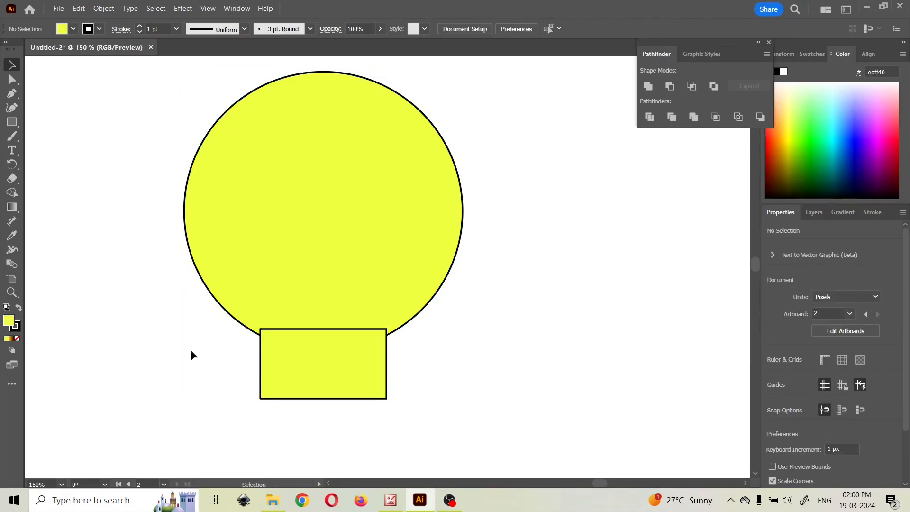
left_click(275, 394)
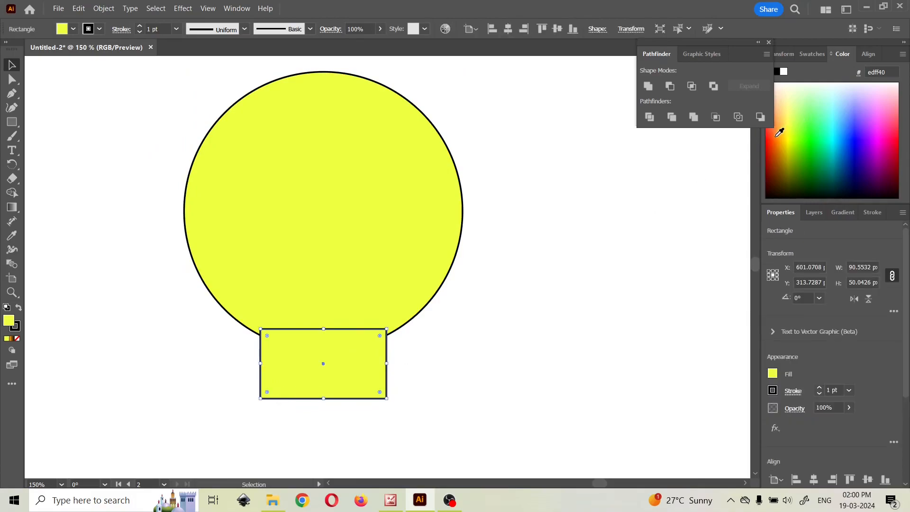
left_click(777, 135)
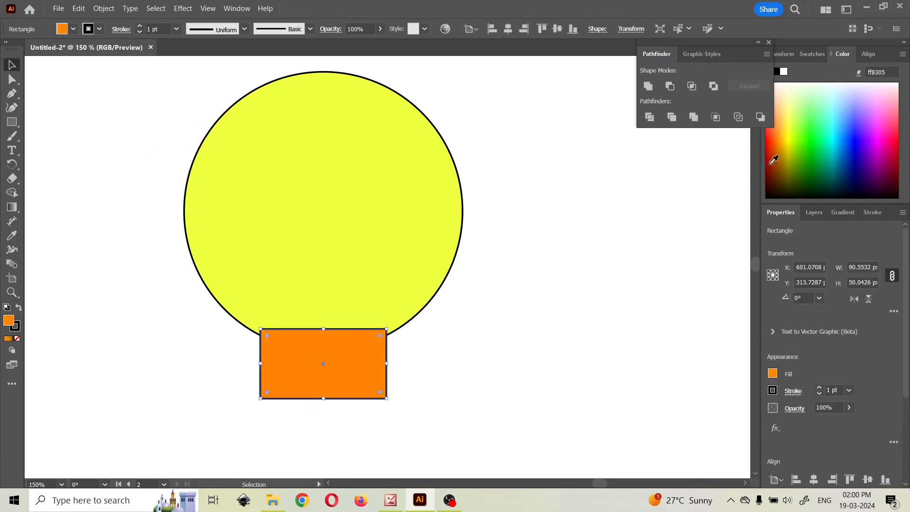
- Split the yellow circle and the orange rectangle at their overlap with the Pathfinder Divide operation
left_click(330, 237, "shift")
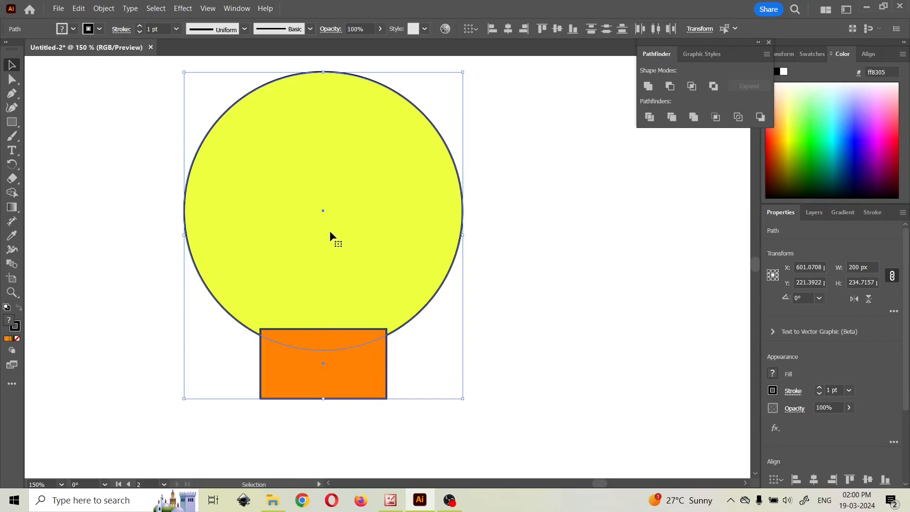
left_click(649, 117)
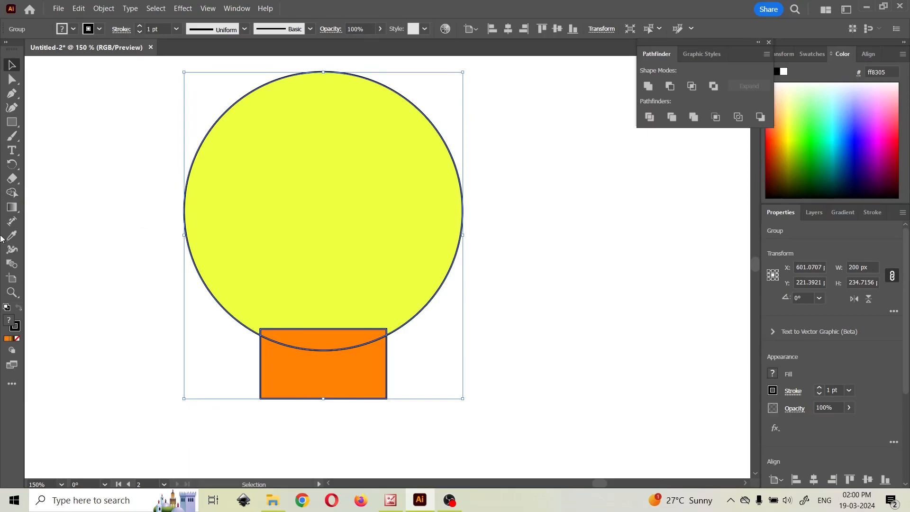
left_click(10, 194)
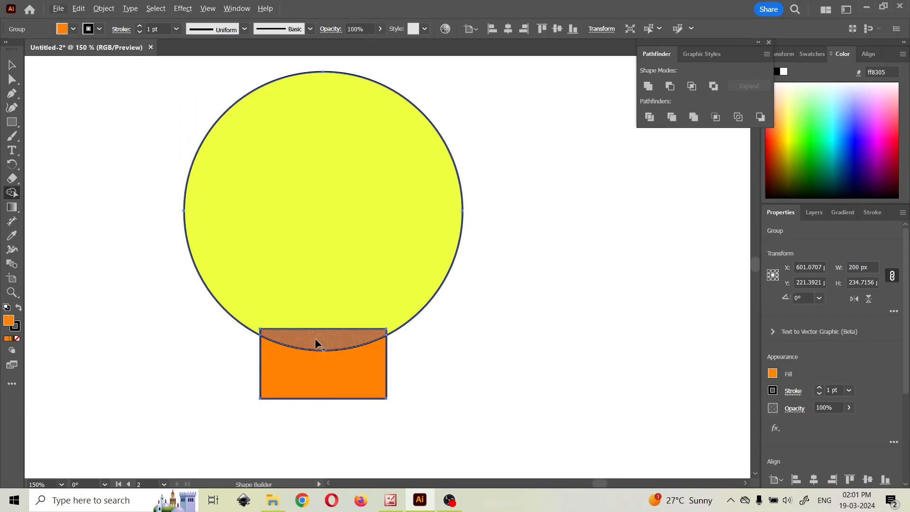
left_click(12, 65)
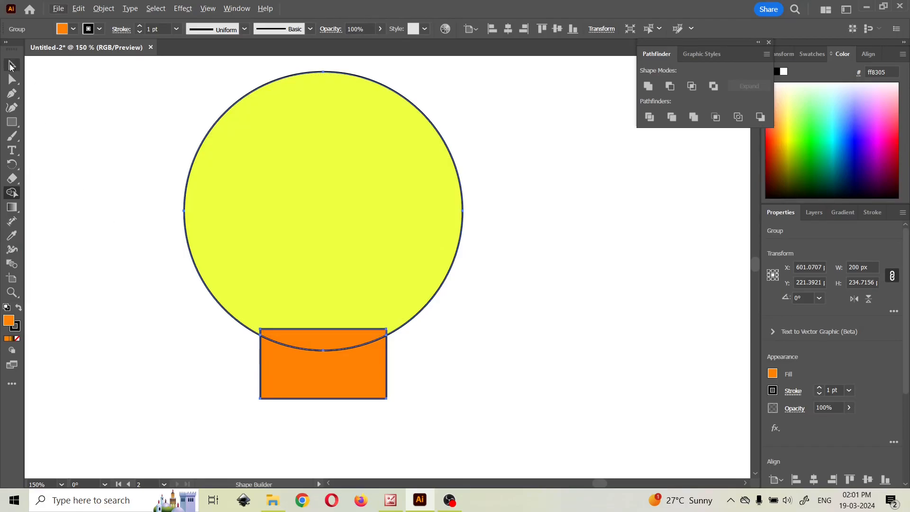
scroll(128, 242, "up", 1)
scroll(382, 327, "right", 2)
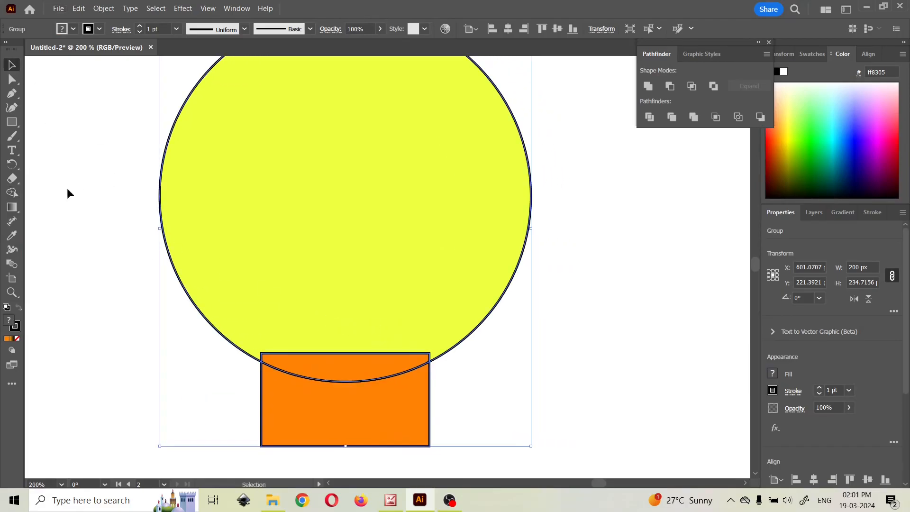
- Erase the rectangle's upper edge inside the circle with Shape Builder and merge the overlap piece into the circle
left_click(12, 193)
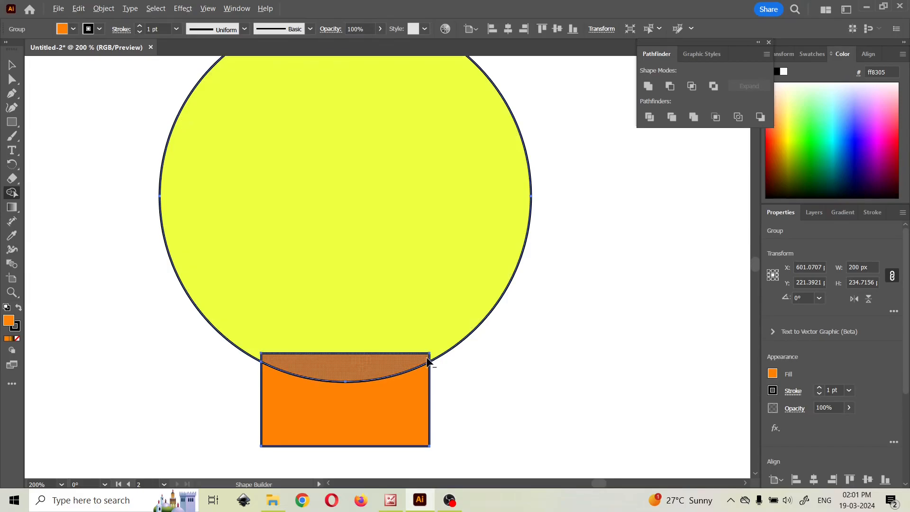
left_click(352, 354, "alt")
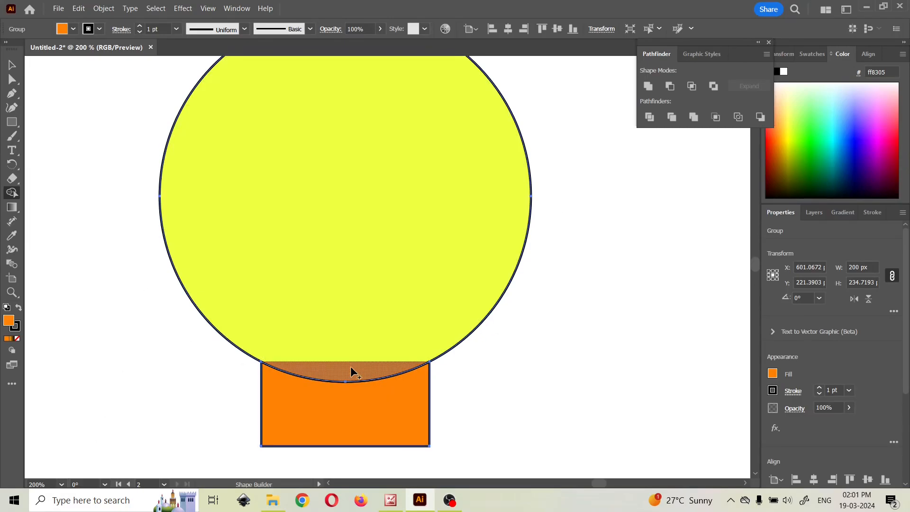
left_click_drag(349, 375, 351, 324)
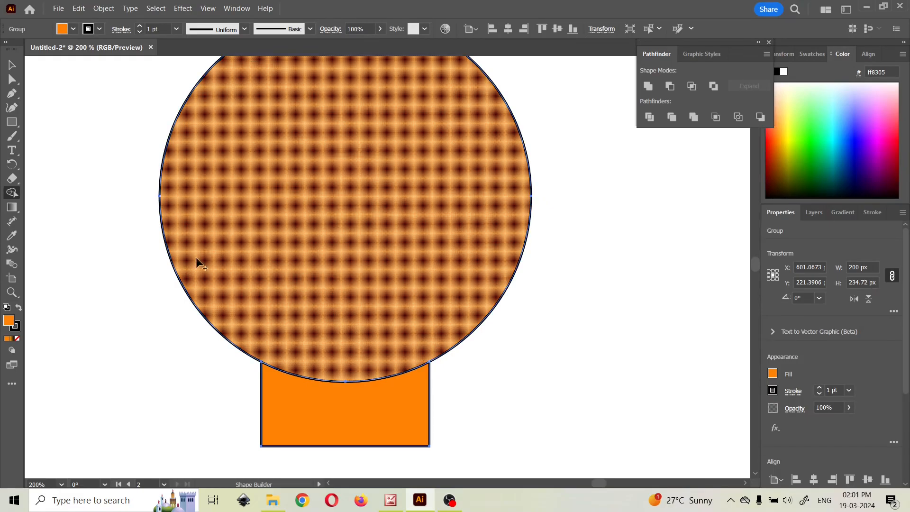
left_click(12, 65)
scroll(104, 229, "down", 1)
left_click_drag(103, 228, 180, 261)
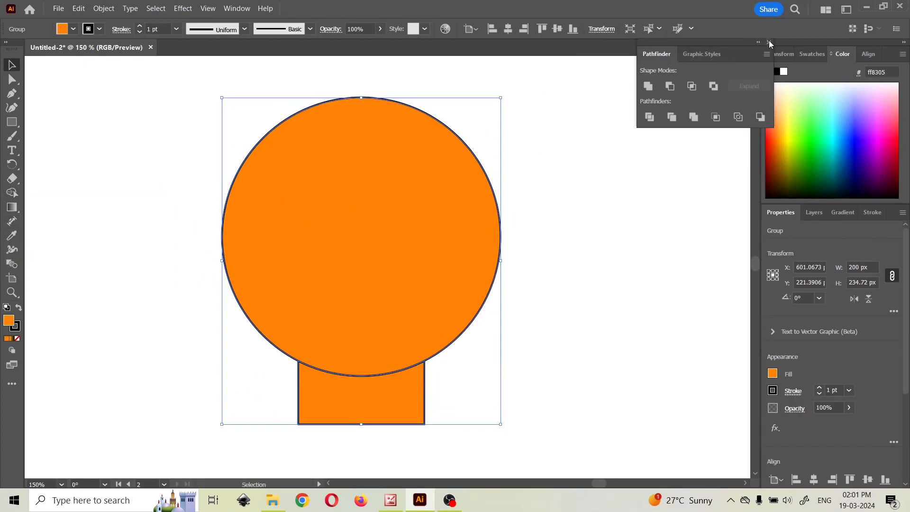
- Undo the Shape Builder merge, the edge removal and the Pathfinder Divide operation
key("ctrl+z")
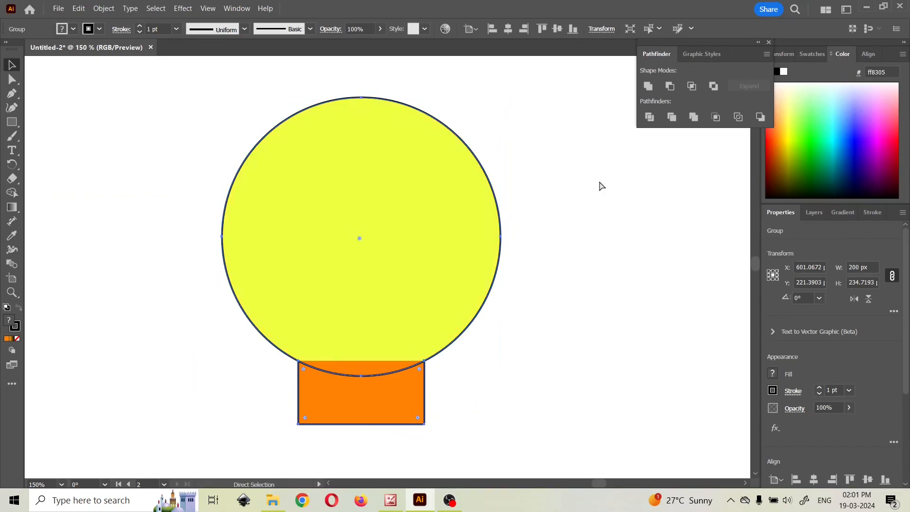
key("ctrl+z")
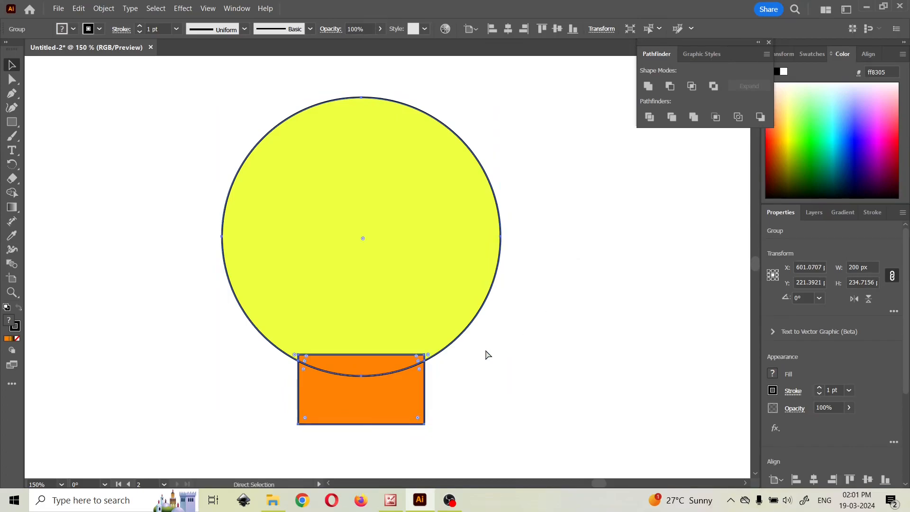
key("ctrl+z")
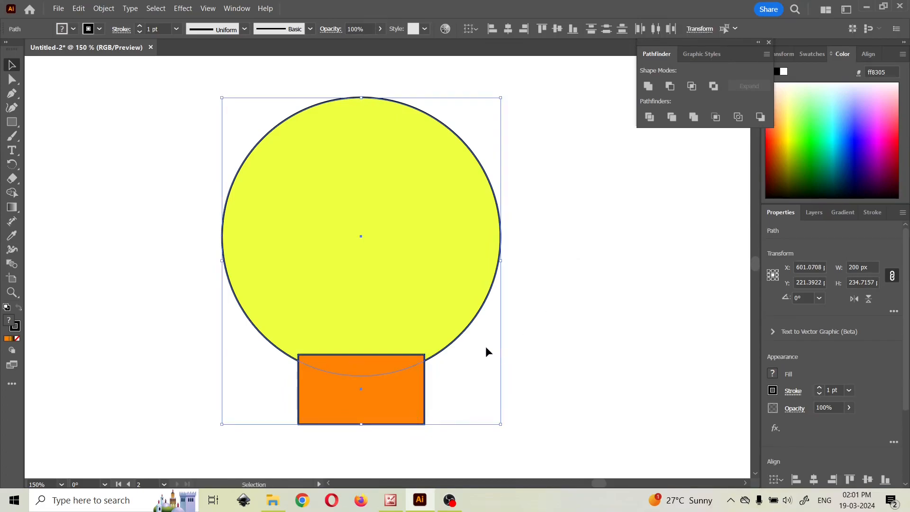
- Select the circle and rectangle together and divide them at their overlap with Pathfinder Divide
left_click(553, 143)
left_click_drag(380, 77, 370, 439)
left_click(650, 121)
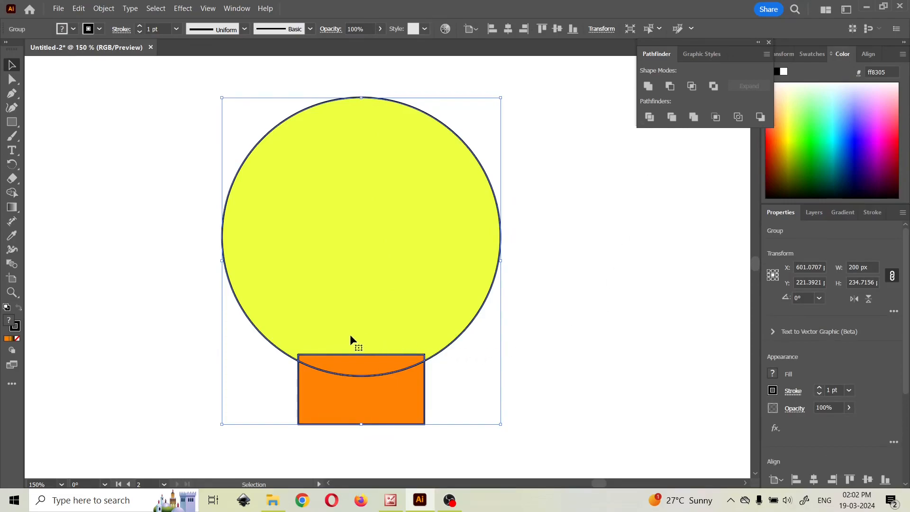
- Try the Pathfinder Merge operation on the divided group and undo it
left_click(694, 118)
key("ctrl+z")
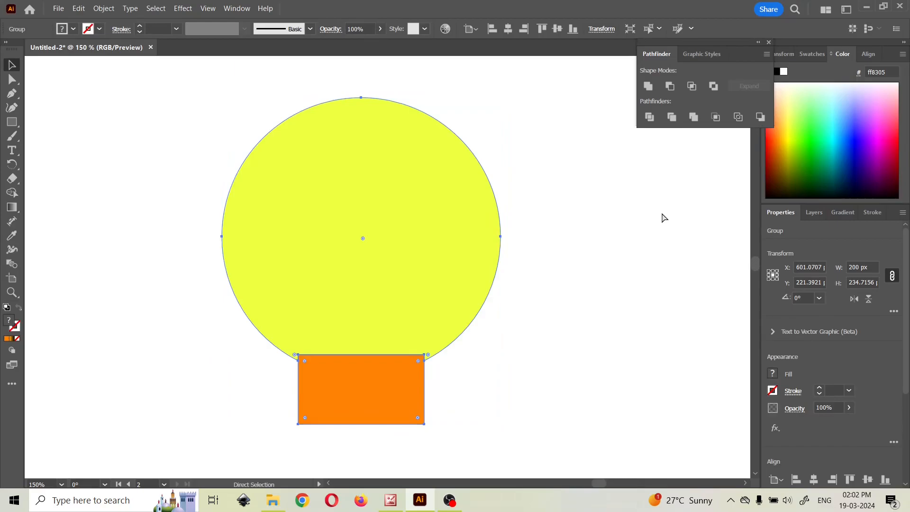
- Remove the straight upper edge of the overlap piece with Shape Builder
left_click(11, 193)
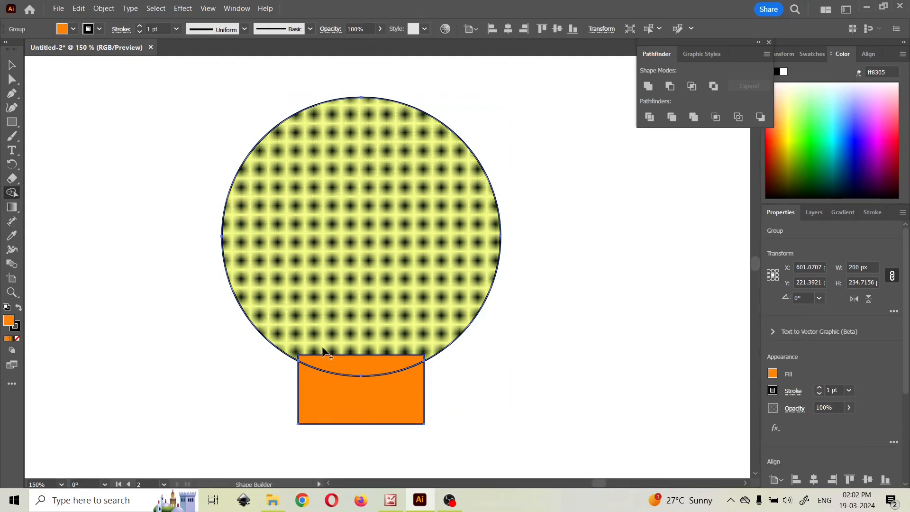
left_click_drag(353, 351, 355, 359)
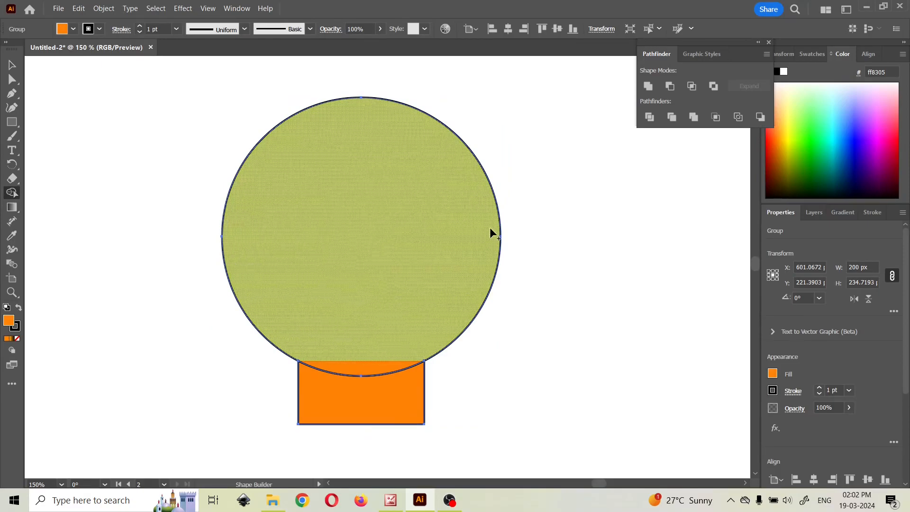
left_click(11, 65)
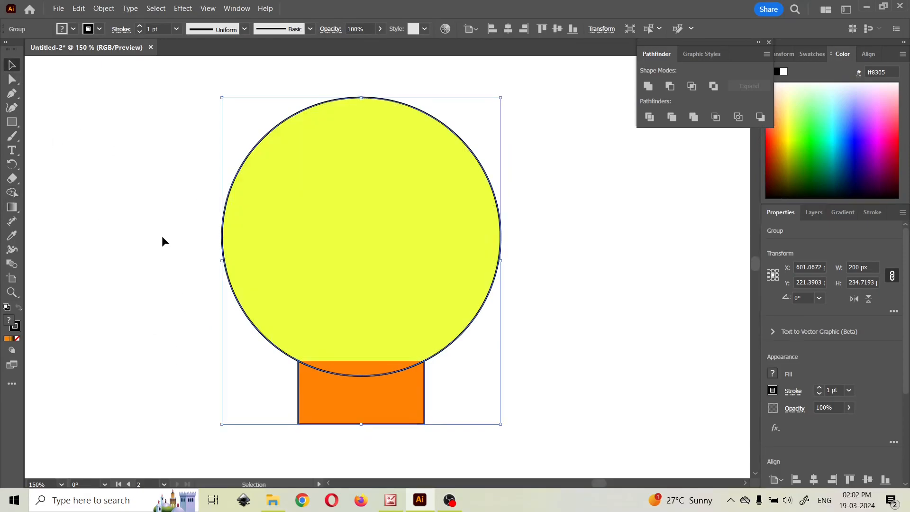
left_click(182, 102)
scroll(474, 427, "down", 2)
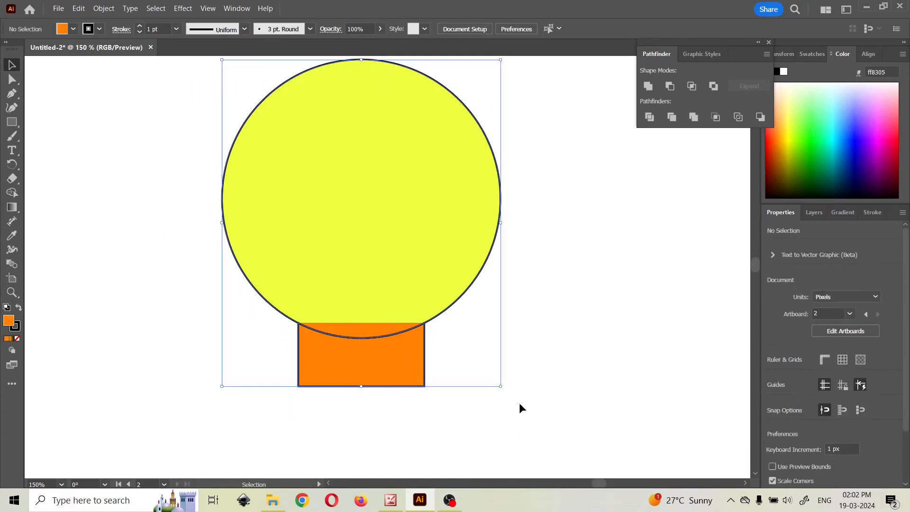
- Try Pathfinder Merge on the group without the straight overlap edge, and undo the merge
left_click(695, 118)
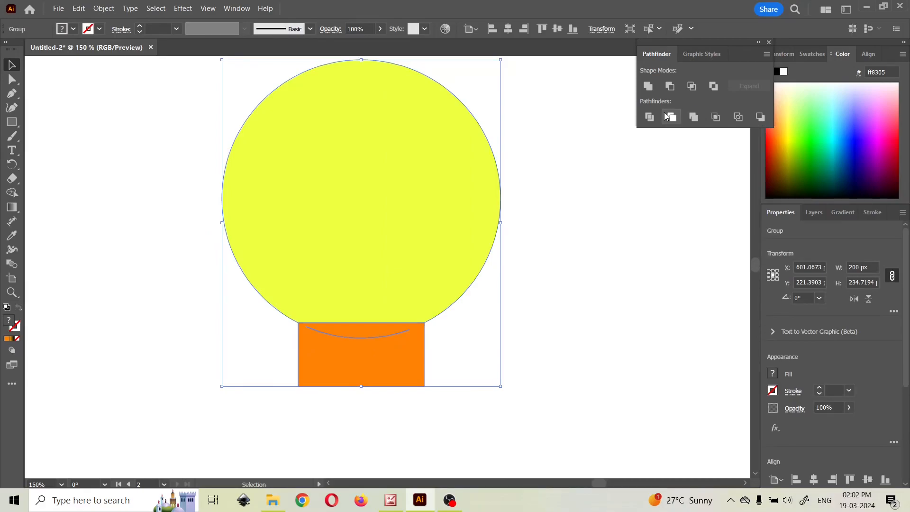
key("ctrl+z")
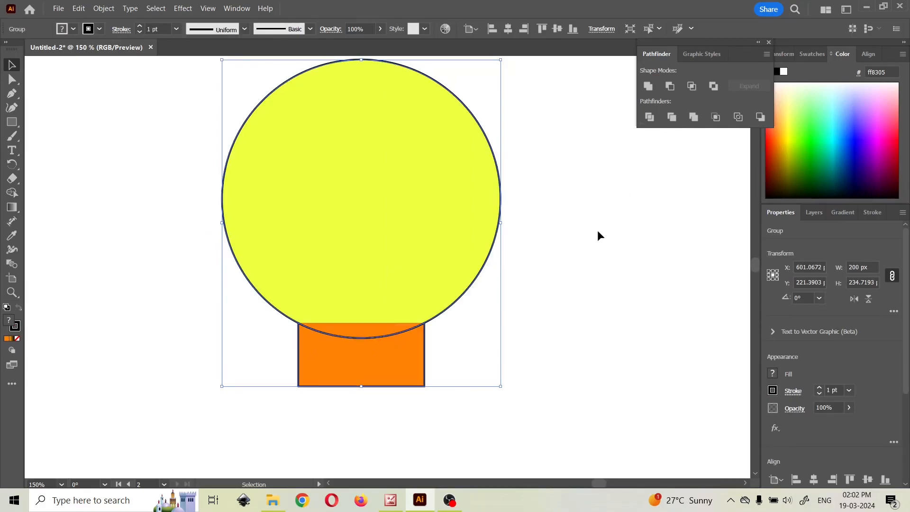
- Try combining the pieces with Pathfinder Unite, inspect the curved line, and undo back to the divided group
left_click(652, 85)
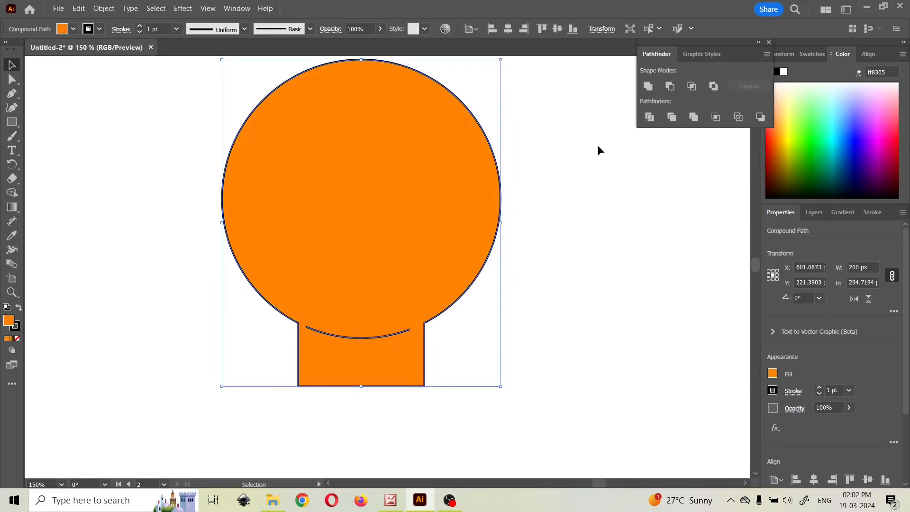
left_click(604, 297)
mouse_move(342, 335)
left_mouse_down()
mouse_move(349, 351)
mouse_move(342, 335)
left_mouse_up()
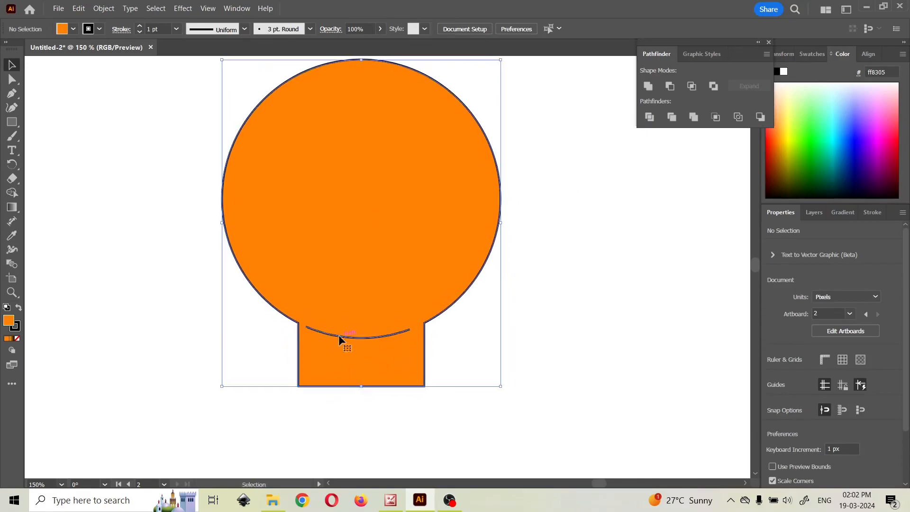
left_click(600, 288)
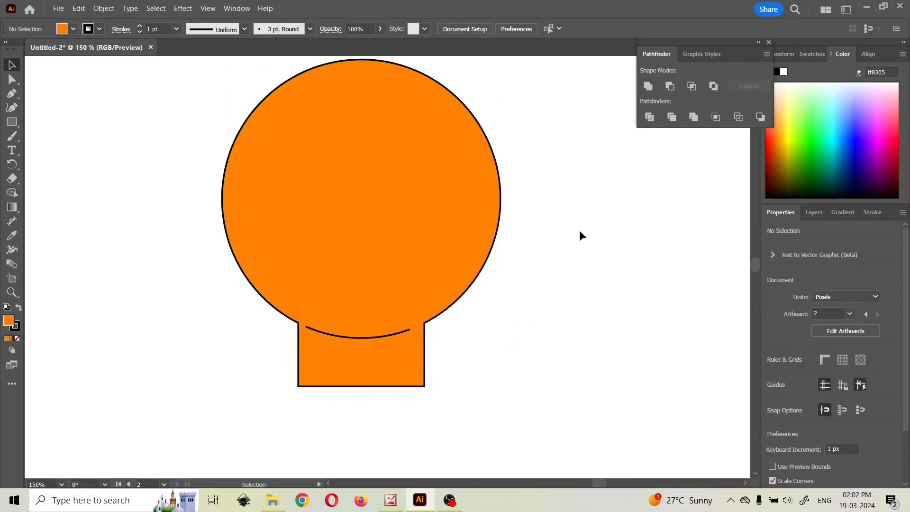
left_click_drag(579, 230, 507, 257)
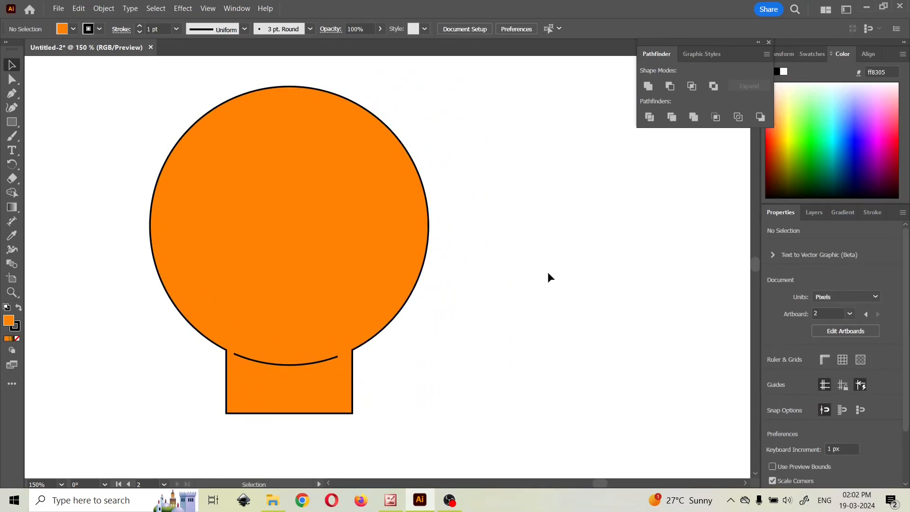
key("ctrl+z")
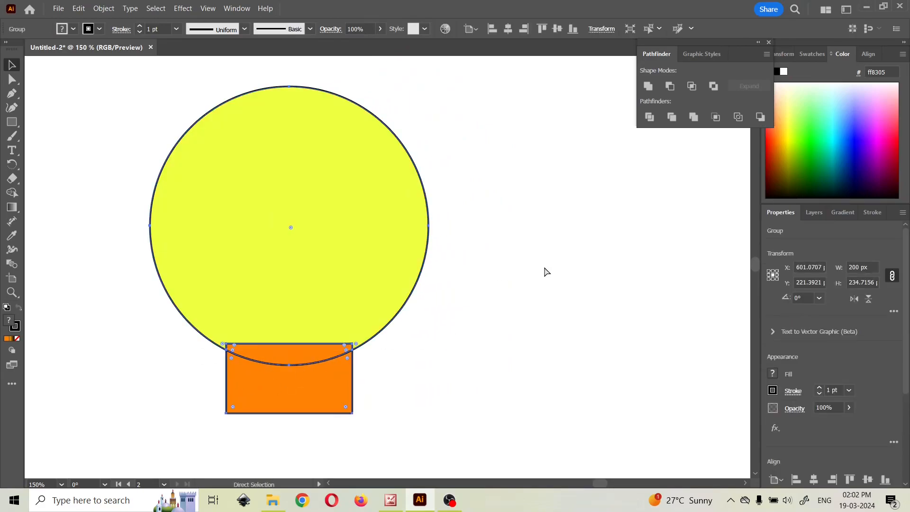
- Remove the overlap's straight upper edge with Shape Builder and merge the overlap piece with the circle in orange
key("v")
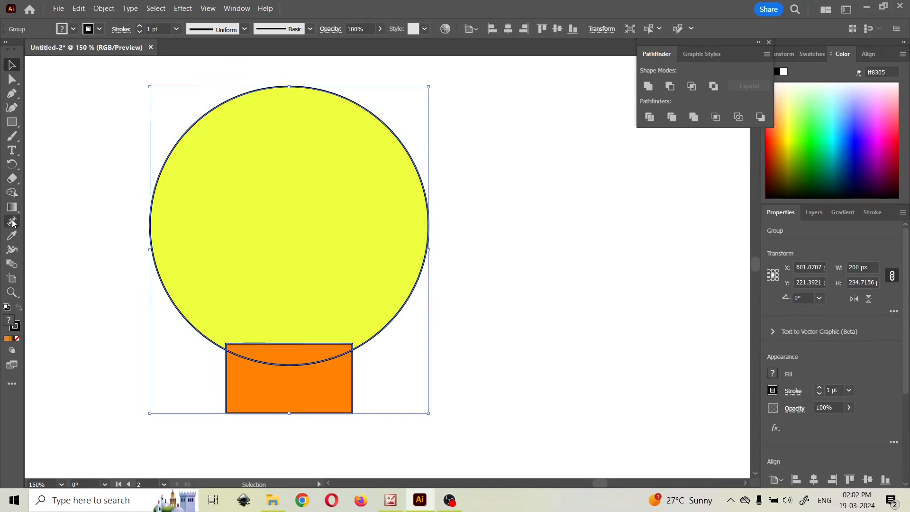
left_click(12, 194)
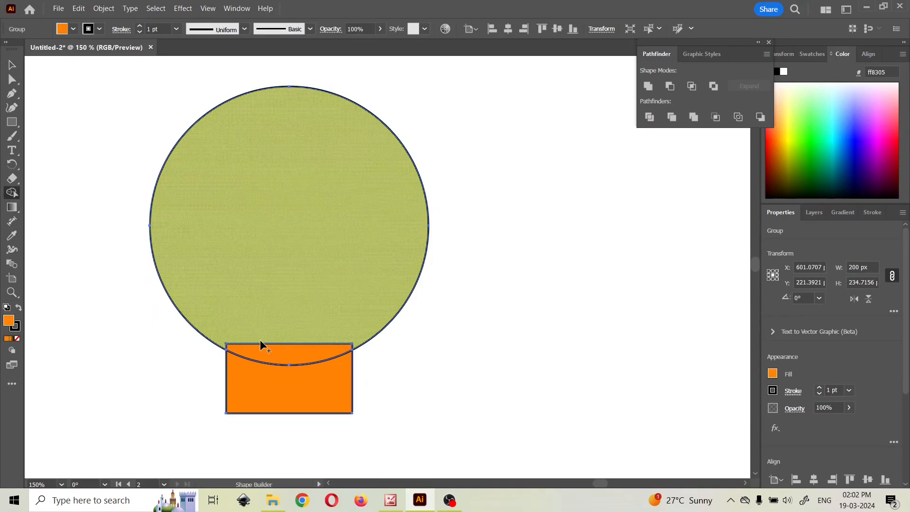
left_click(269, 345)
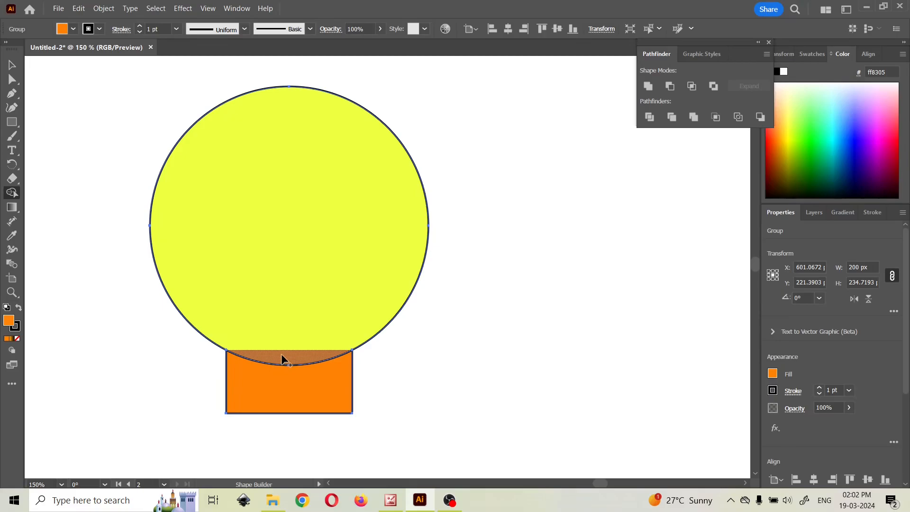
left_click_drag(282, 355, 273, 303)
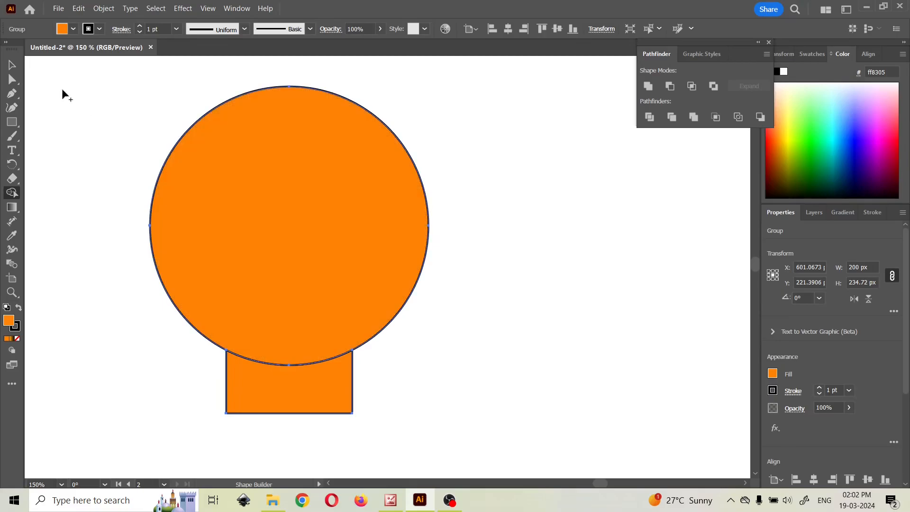
- Draw a rectangle about 90.5 by 20 px flush beneath the neck piece, matching the neck's width
scroll(217, 118, "down", 1)
left_click_drag(409, 207, 483, 241)
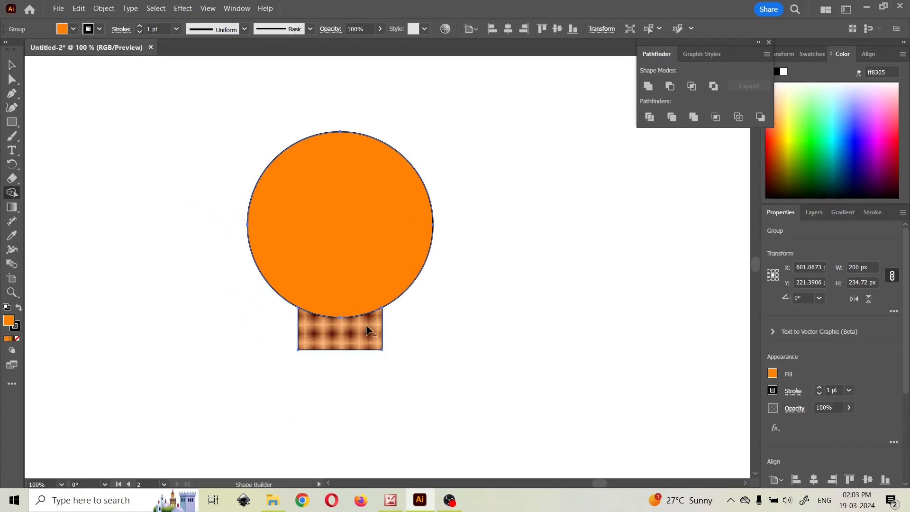
left_click(13, 65)
left_click(298, 368)
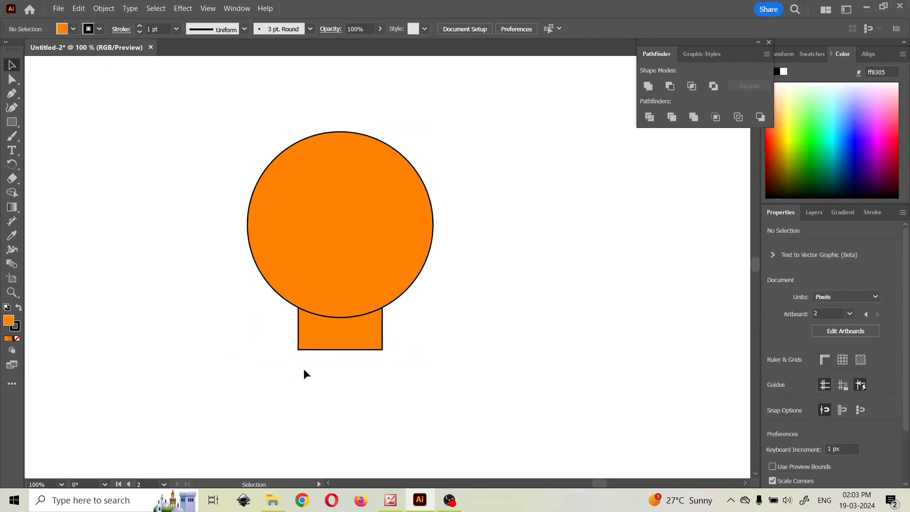
scroll(360, 368, "up", 1)
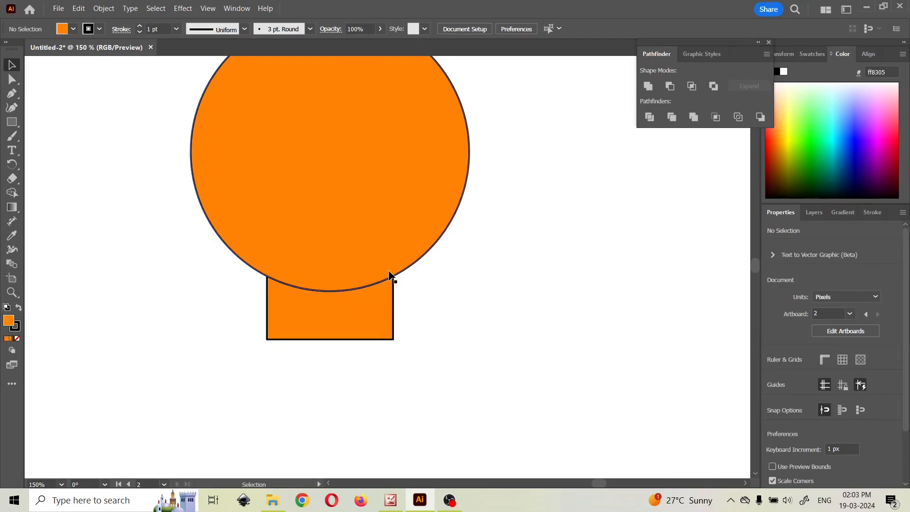
key("m")
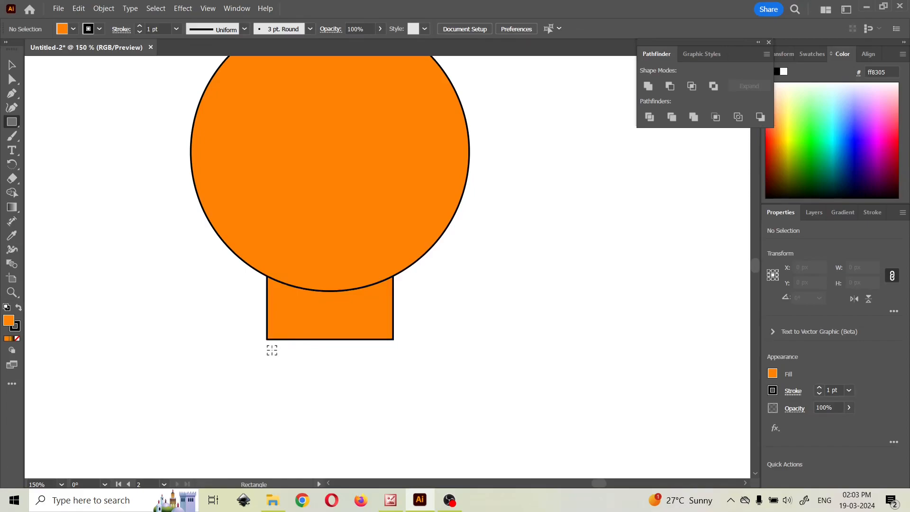
scroll(269, 346, "up", 4)
left_click_drag(362, 338, 235, 356)
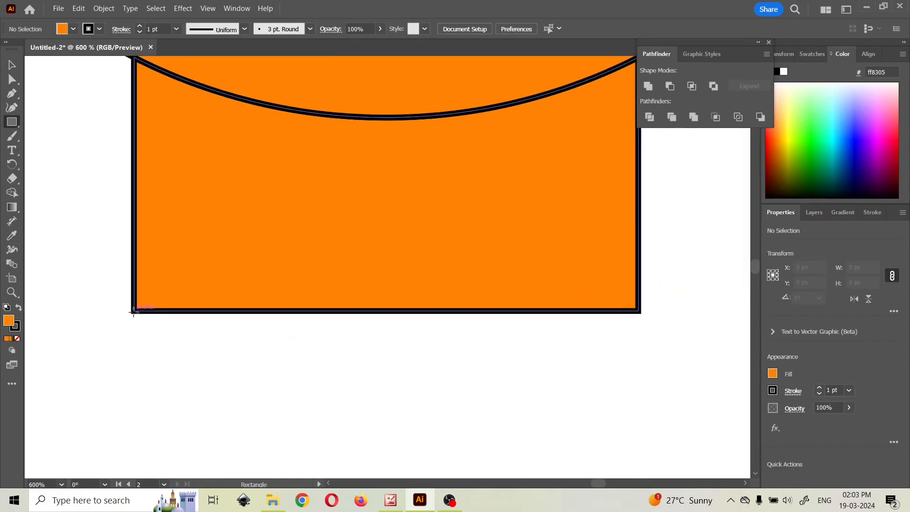
left_click_drag(133, 311, 639, 422)
scroll(696, 319, "down", 1)
left_click_drag(687, 261, 546, 286)
scroll(542, 302, "down", 2)
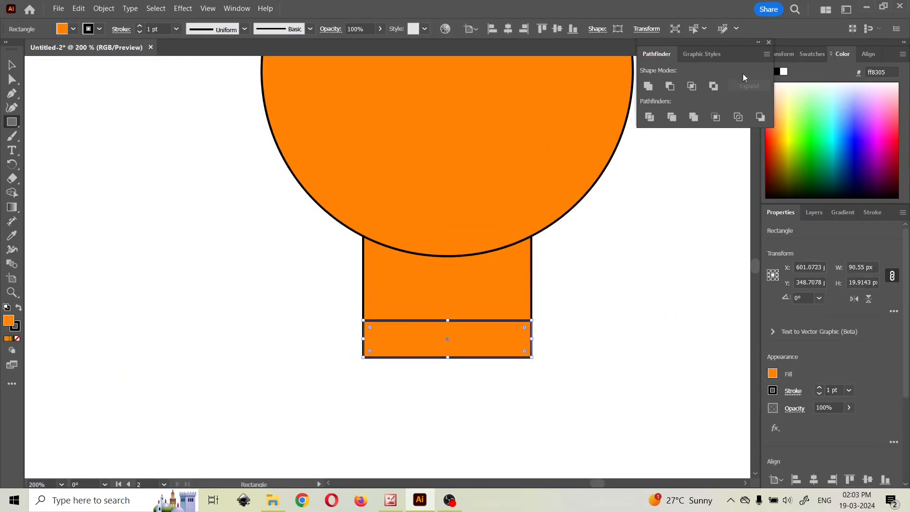
- Close the Pathfinder panel and stretch the new rectangle downward to a height of about 42 px
left_click(769, 42)
left_click_drag(656, 214, 524, 313)
scroll(567, 305, "down", 1)
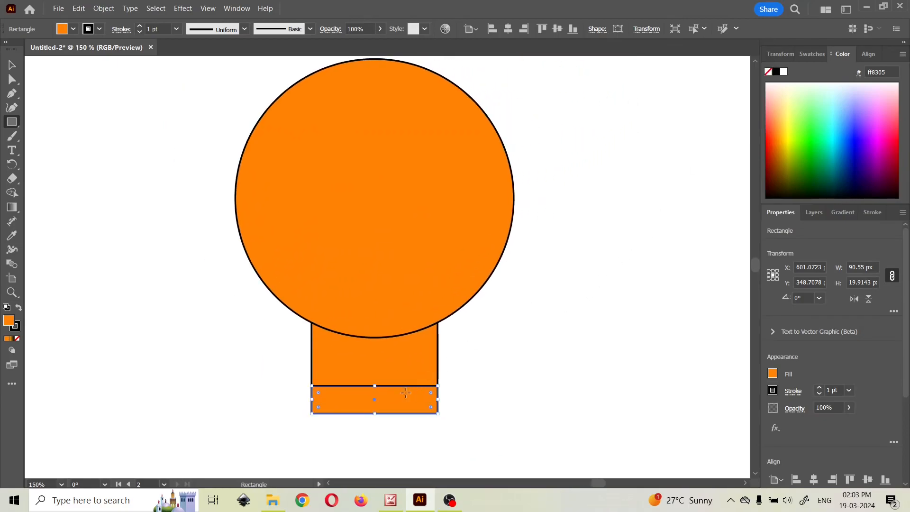
left_click_drag(375, 415, 378, 444)
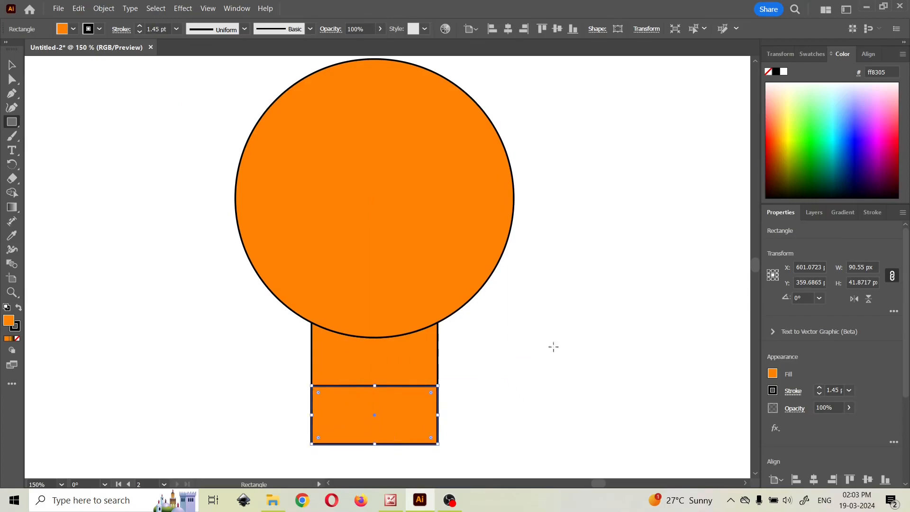
scroll(577, 339, "down", 1)
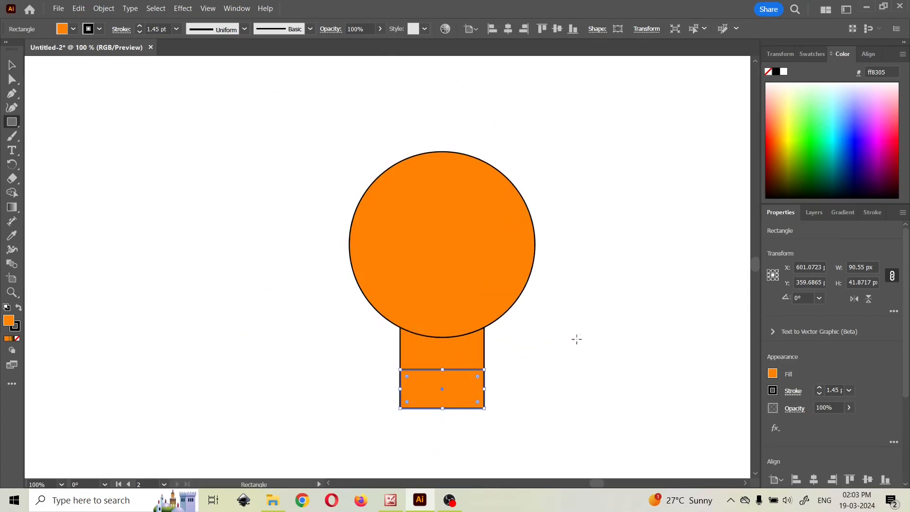
- Move the lower rectangle straight down 23 px, away from the circle-and-neck group
left_click(11, 64)
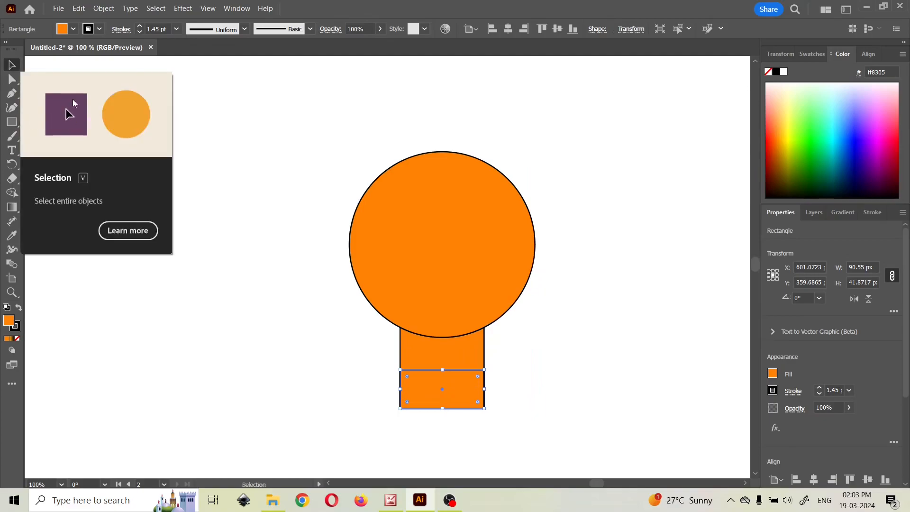
left_click(320, 318)
left_click(457, 354)
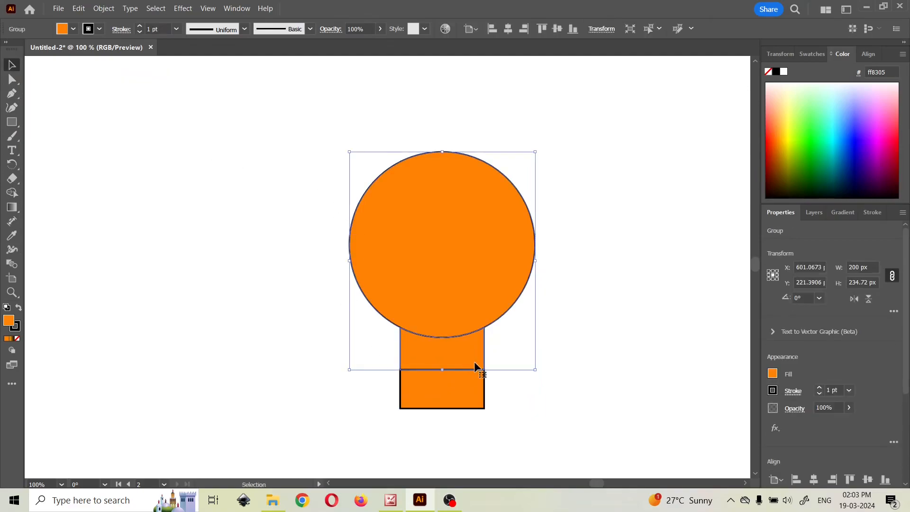
left_click(459, 405)
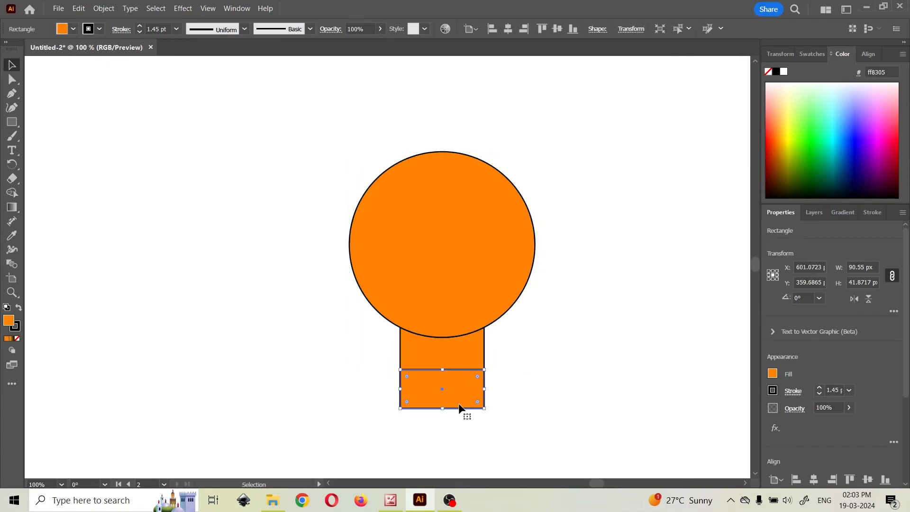
key("Down")
key("Down")
key("Down")
key("Down")
key("Down")
key("Down")
key("Down")
key("Down")
key("Down")
key("Down")
key("Down")
key("Down")
key("Down")
key("Down")
key("Down")
key("Down")
key("Down")
key("Down")
key("Down")
key("Down")
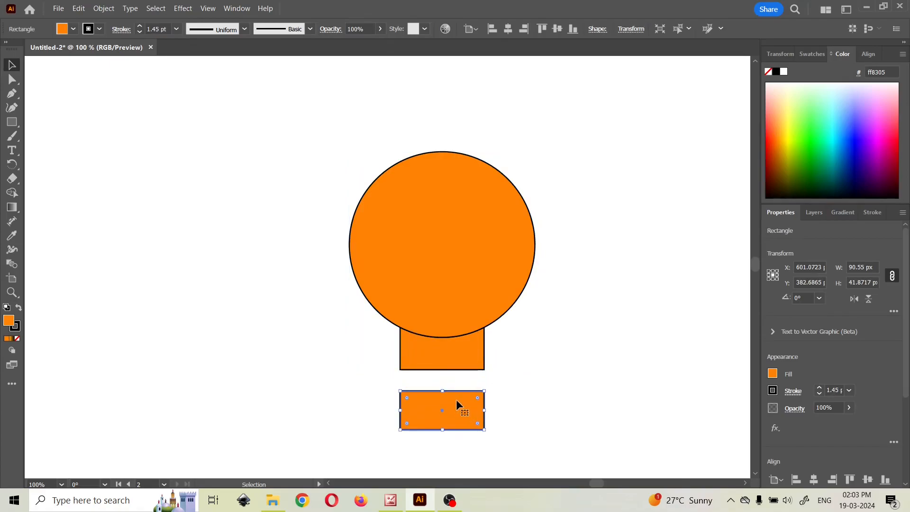
- Try to shorten the neck by resizing the whole circle-and-neck group from its lower edge, and undo it
left_click(460, 369)
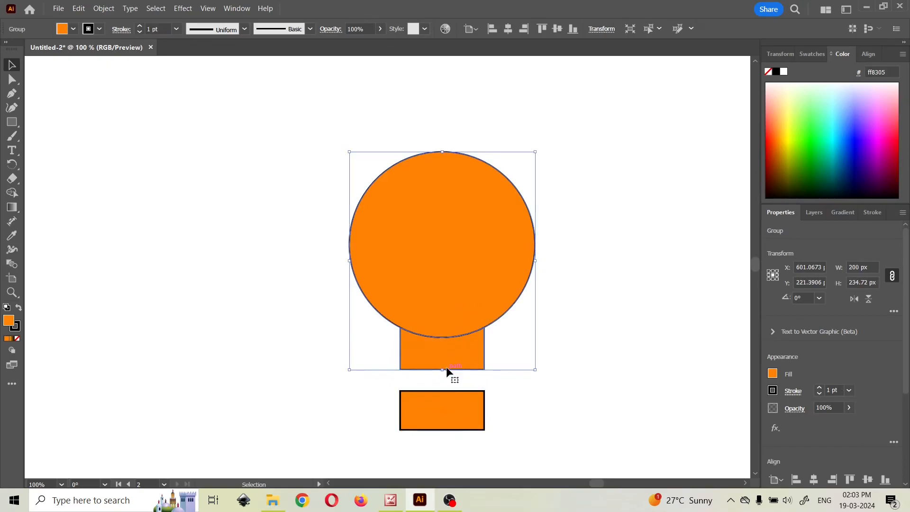
left_click_drag(444, 370, 443, 348)
key("ctrl+z")
- Shorten the neck piece to a height of about 20.5 px by moving only its two lower anchor points upward
left_click(12, 79)
left_click_drag(374, 354, 493, 379)
scroll(493, 379, "up", 2)
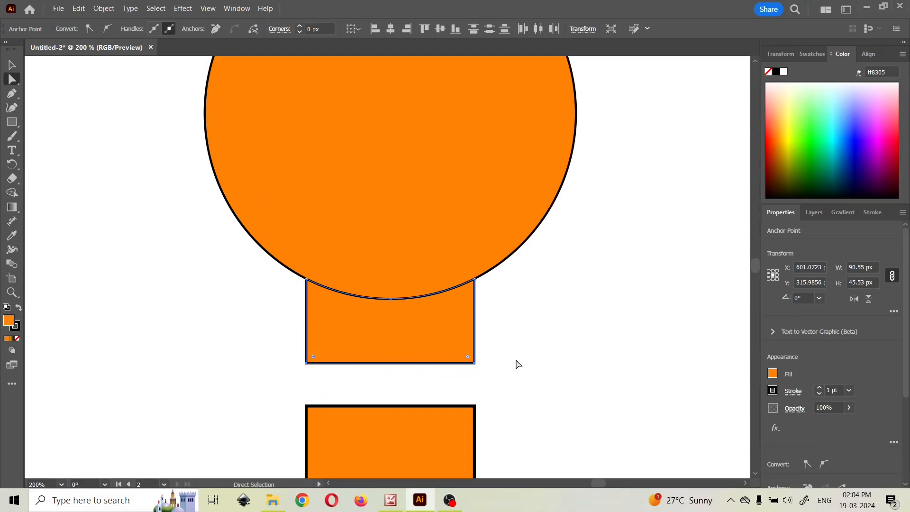
key("Up")
key("Up")
key("Up")
key("Up")
key("Up")
key("Up")
key("Up")
key("Up")
key("Up")
key("Up")
key("Up")
key("Up")
key("Up")
key("Up")
key("Up")
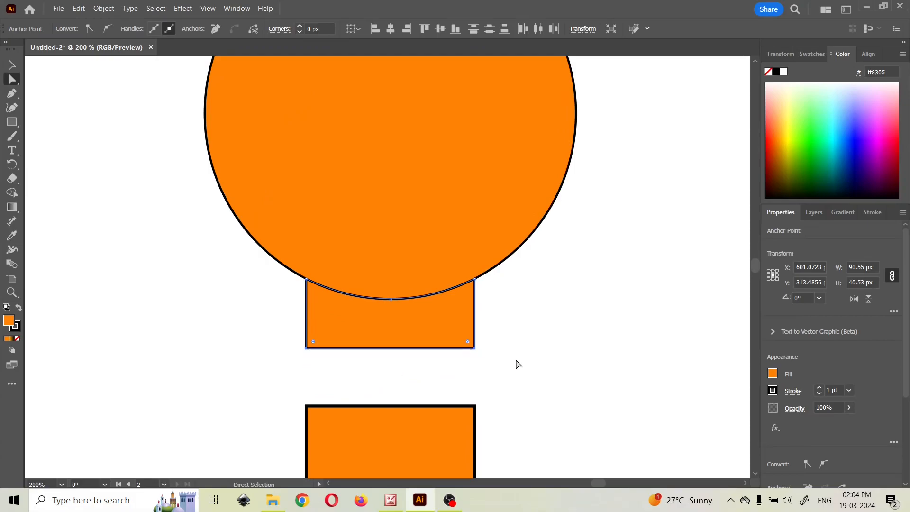
key("Up")
key("Up")
key("Up")
key("Up")
key("Up")
key("Up")
key("Up")
key("Up")
key("Up")
key("Up")
key("Up")
key("Up")
key("Up")
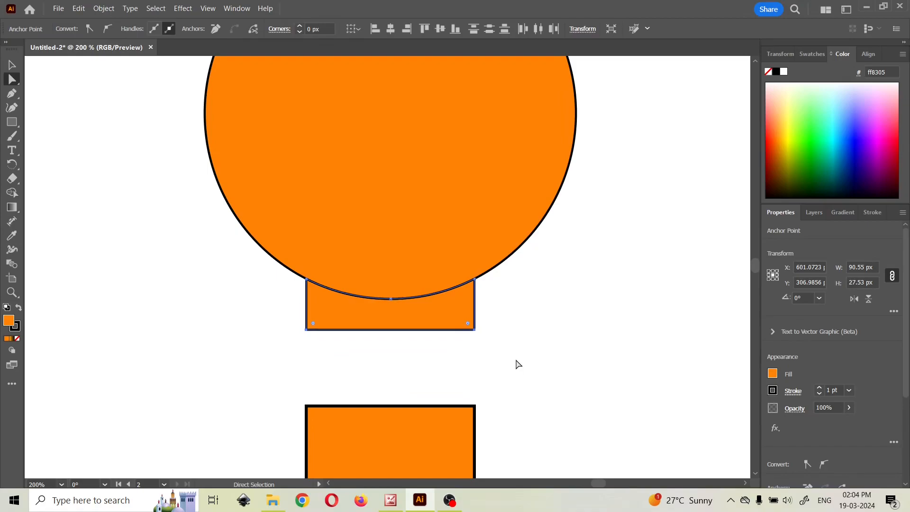
key("Up")
key("Up")
key("Up")
key("Up")
key("Up")
key("Up")
key("Up")
key("Up")
key("Up")
key("Up")
key("Up")
key("Up")
key("Up")
key("Up")
key("Up")
key("Up")
key("Up")
key("Down")
key("Down")
key("Down")
key("Down")
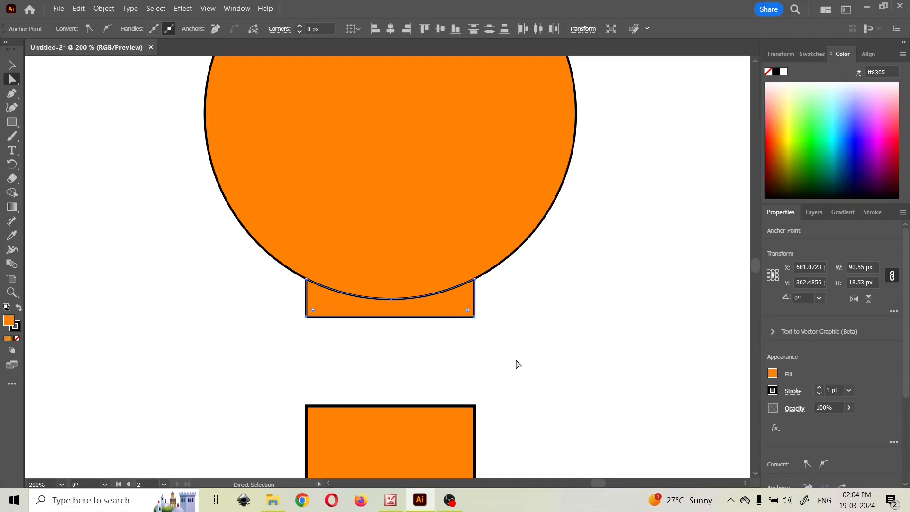
key("Up")
key("Up")
key("Down")
- Move the separate rectangle straight up so its upper edge meets the neck's lower edge
left_click(370, 409)
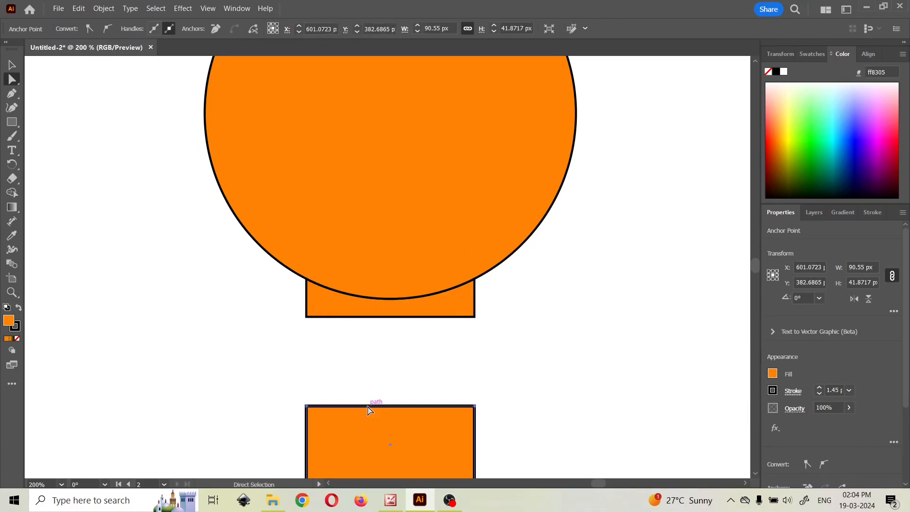
left_click(366, 385)
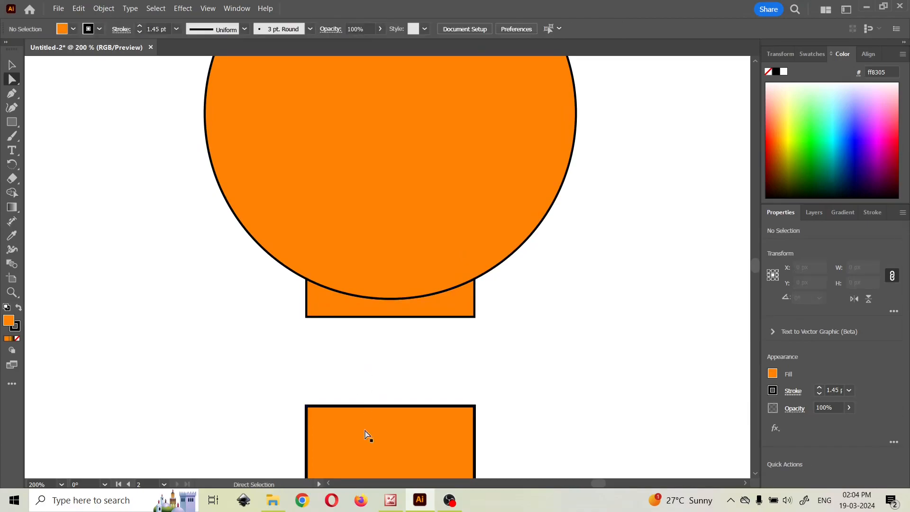
left_click_drag(365, 444, 364, 356)
scroll(378, 321, "up", 3)
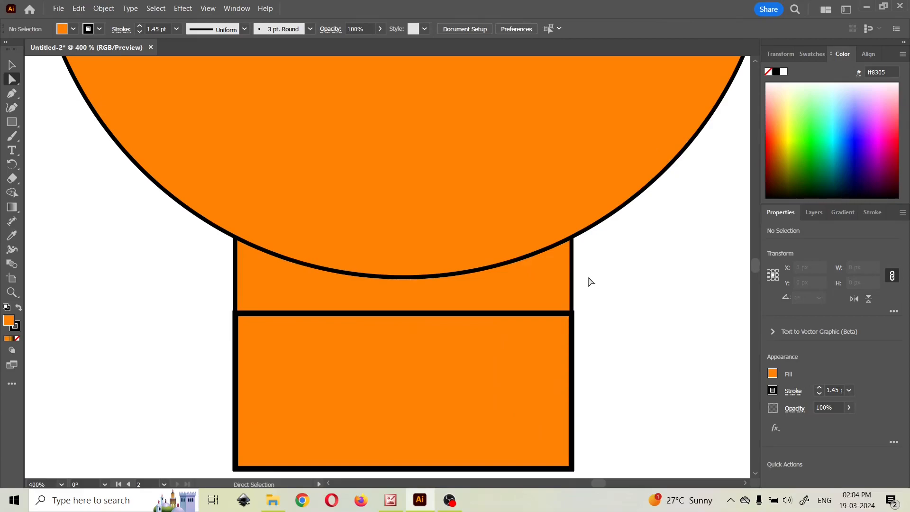
- Compare the stroke weights of the neck and the lower rectangle, and set the rectangle's stroke to 1 pt
left_click(573, 276)
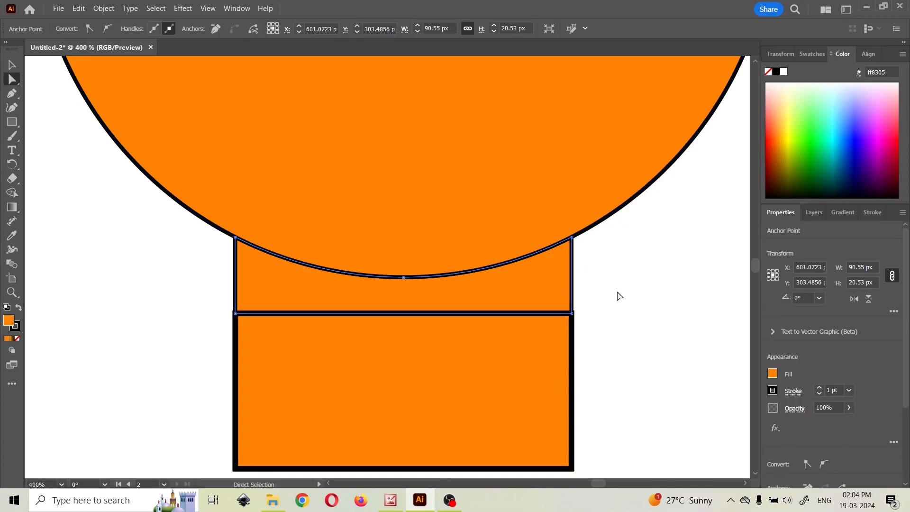
left_click(871, 213)
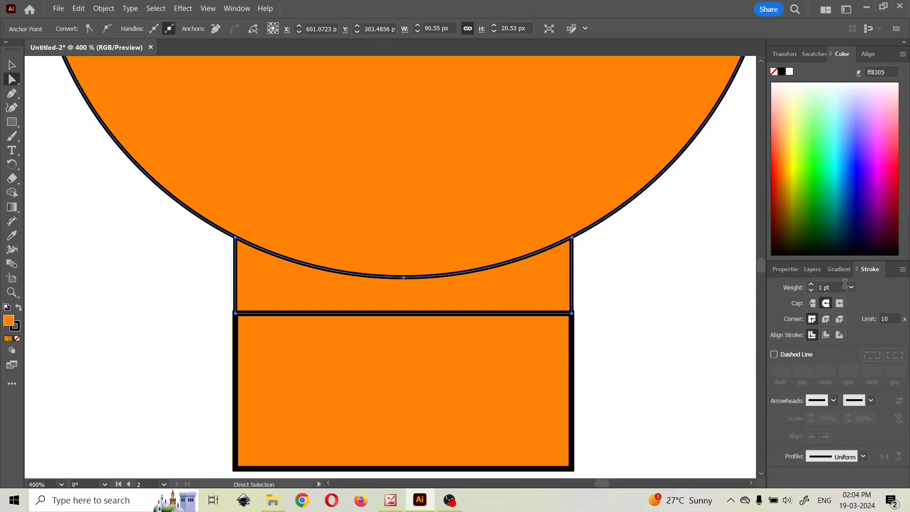
left_click(572, 386)
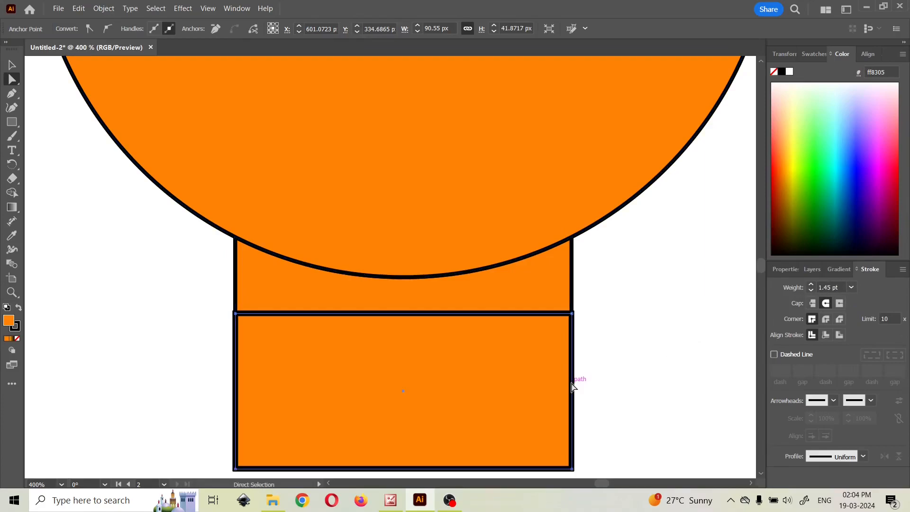
left_click(839, 286)
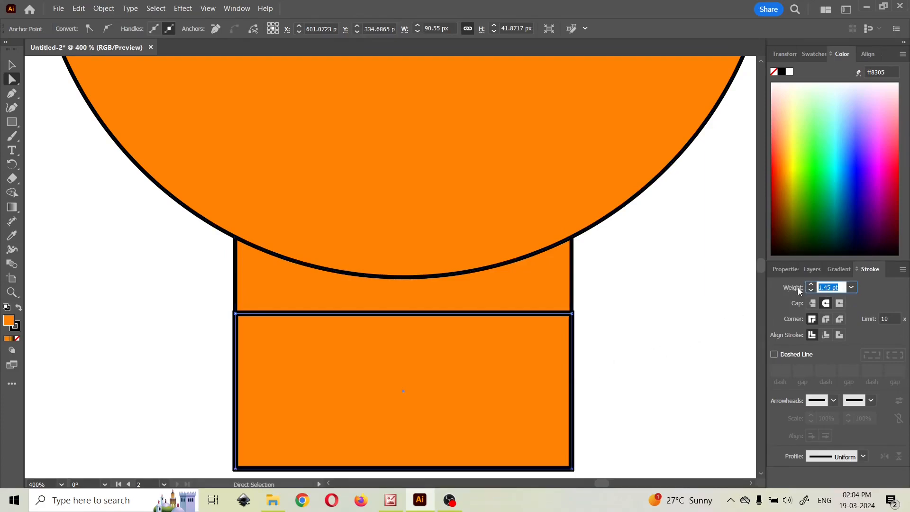
type("1")
key("Return")
left_click(624, 321)
scroll(624, 321, "down", 2)
scroll(631, 321, "right", 3)
scroll(631, 321, "up", 2)
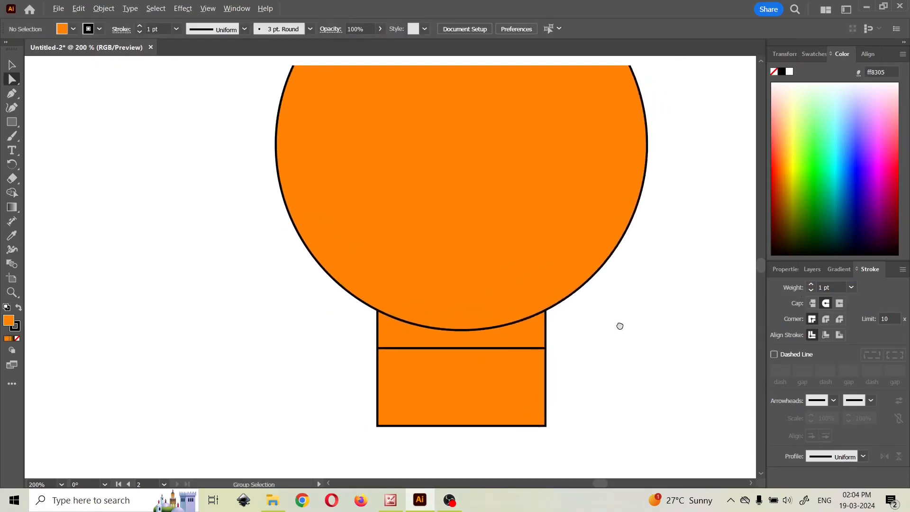
scroll(644, 345, "down", 1)
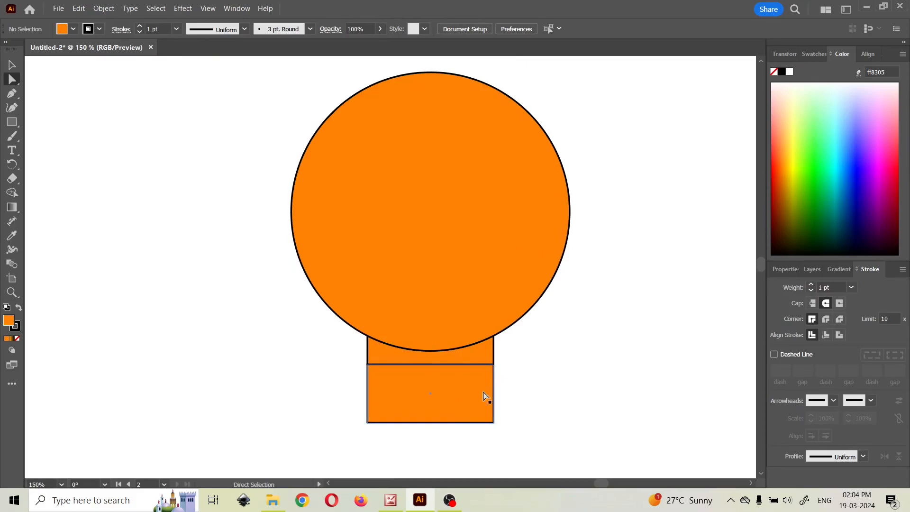
- Reduce the lower rectangle's height from its lower edge and inspect its stroke thickness against the neck's
left_click(421, 422)
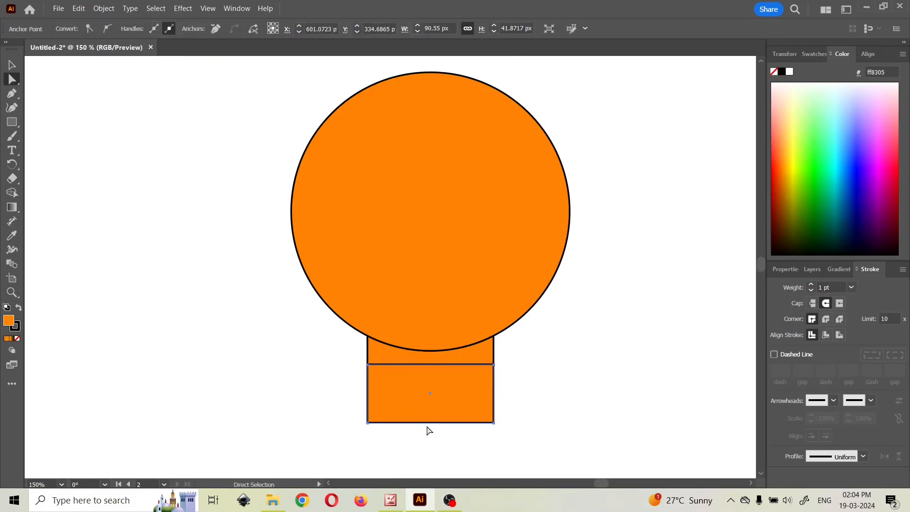
left_click(614, 418)
left_click(447, 425)
left_click(12, 65)
left_click_drag(430, 423, 432, 388)
left_click(514, 389)
scroll(495, 374, "up", 3)
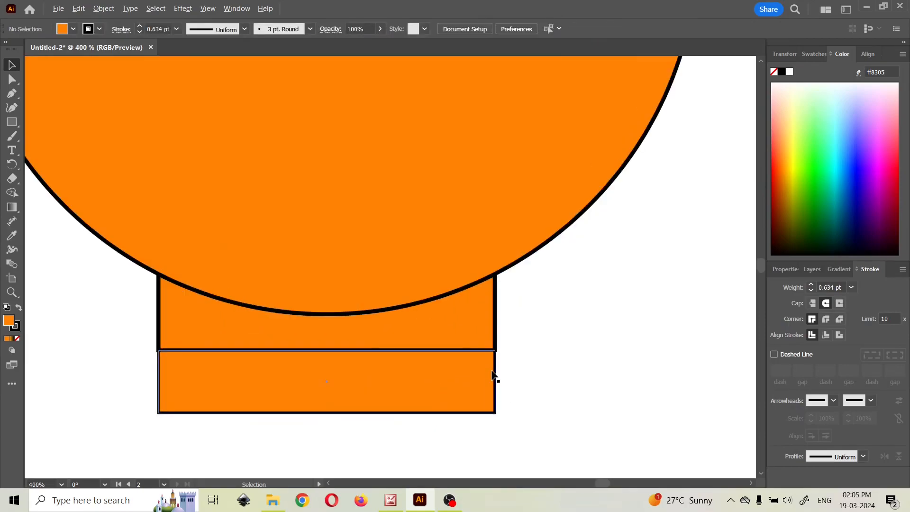
scroll(498, 381, "down", 1)
scroll(496, 378, "up", 1)
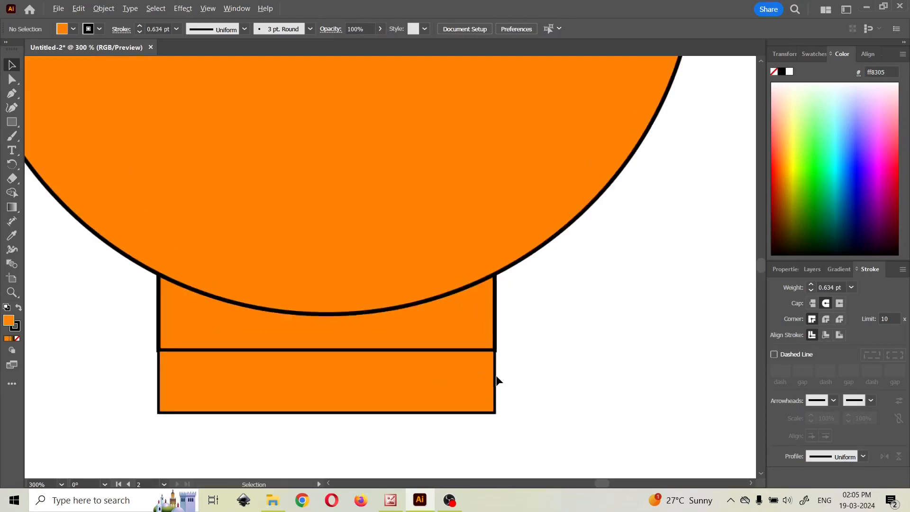
scroll(497, 378, "down", 1)
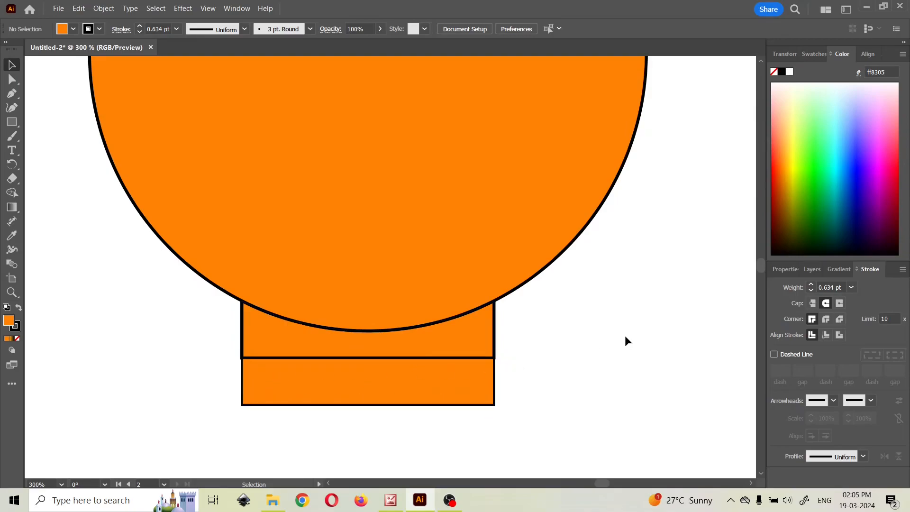
- Turn off Scale Strokes & Effects and undo the last height reduction of the lower rectangle
left_click(799, 268)
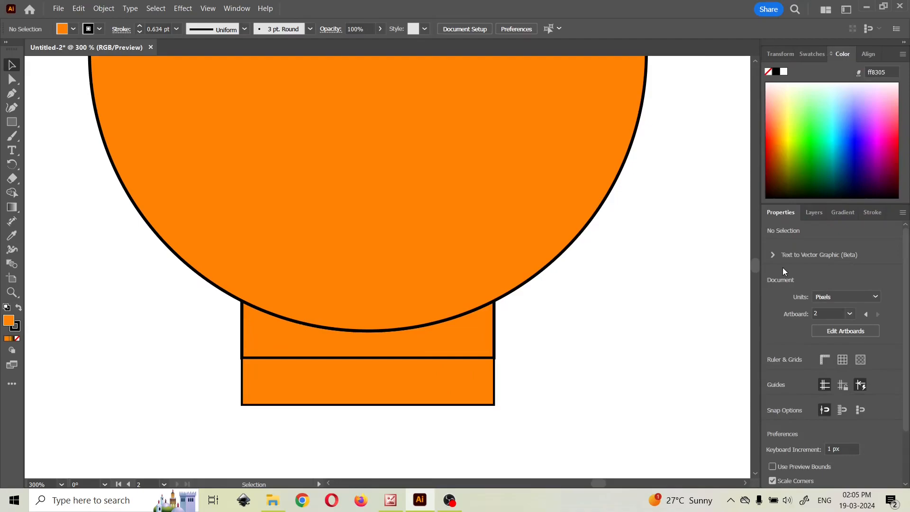
scroll(826, 337, "down", 2)
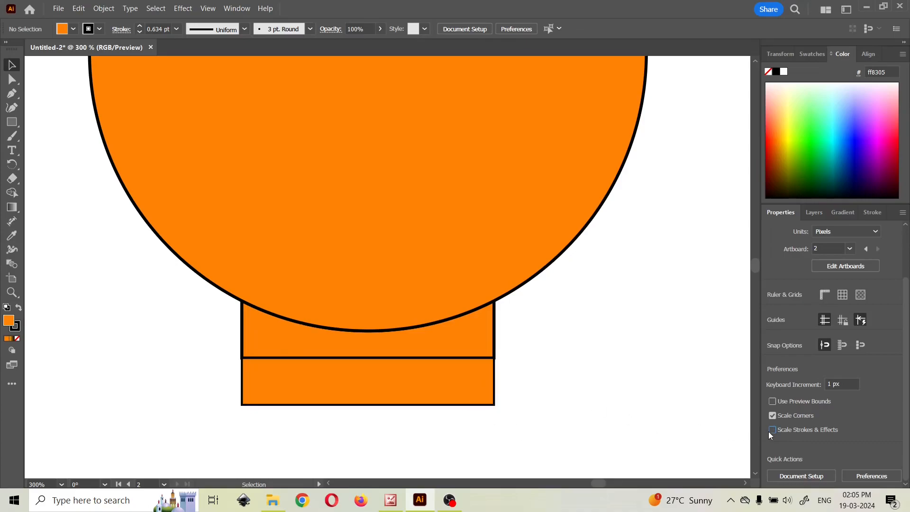
left_click(420, 409)
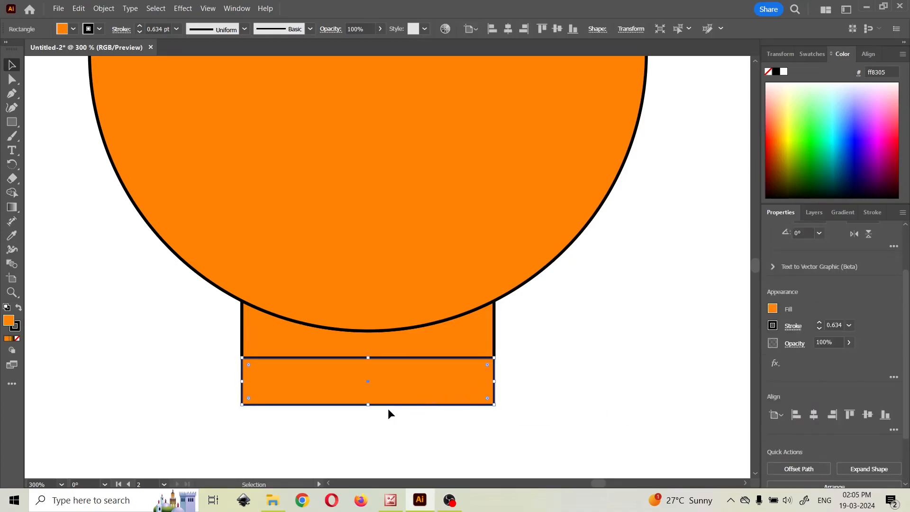
key("a")
key("ctrl+z")
key("v")
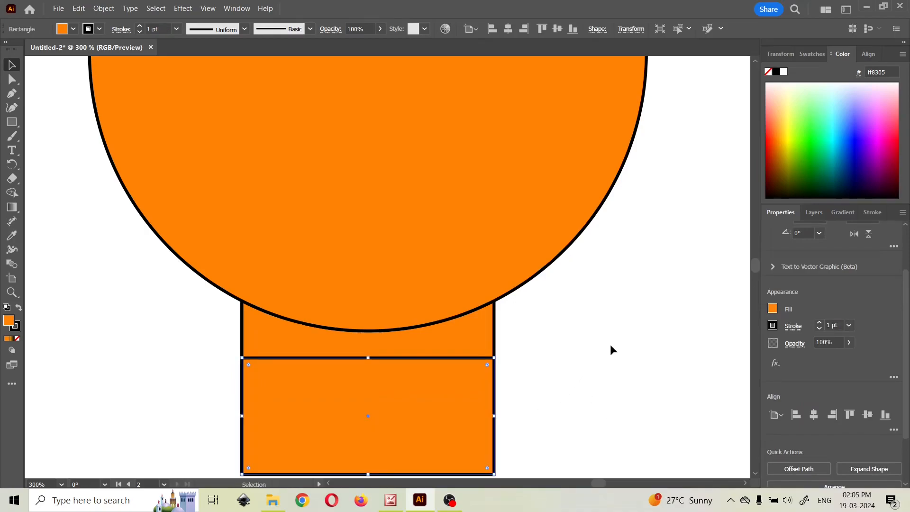
- Turn off Scale Strokes & Effects and shorten the lower rectangle from its lower edge to about 22 px high
scroll(787, 368, "down", 2)
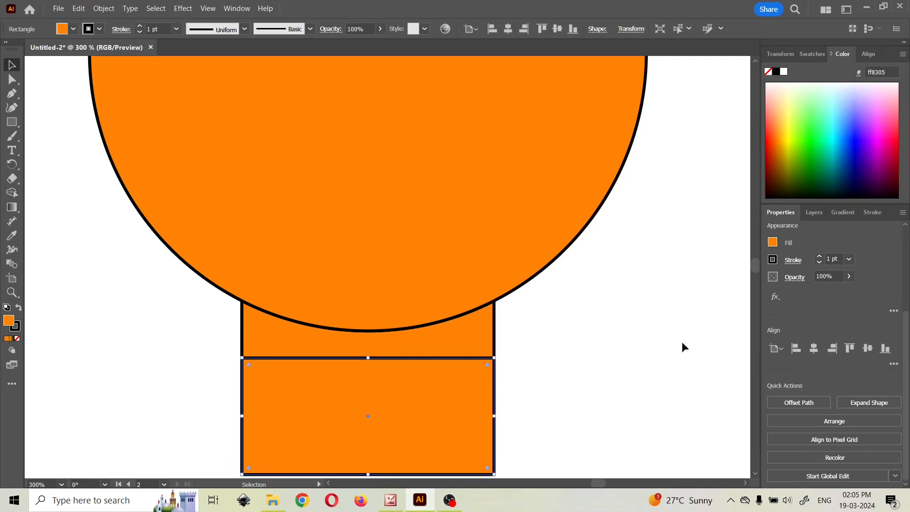
left_click(624, 331)
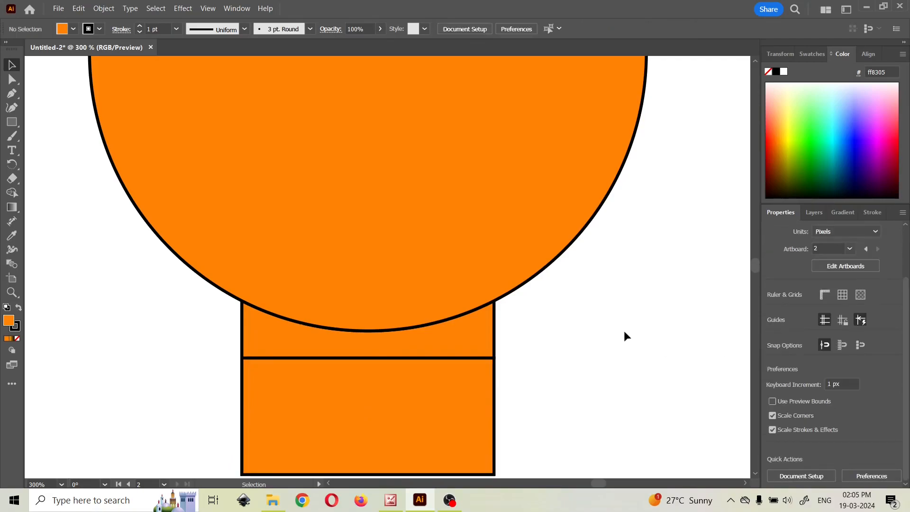
left_click(773, 430)
scroll(687, 382, "down", 1)
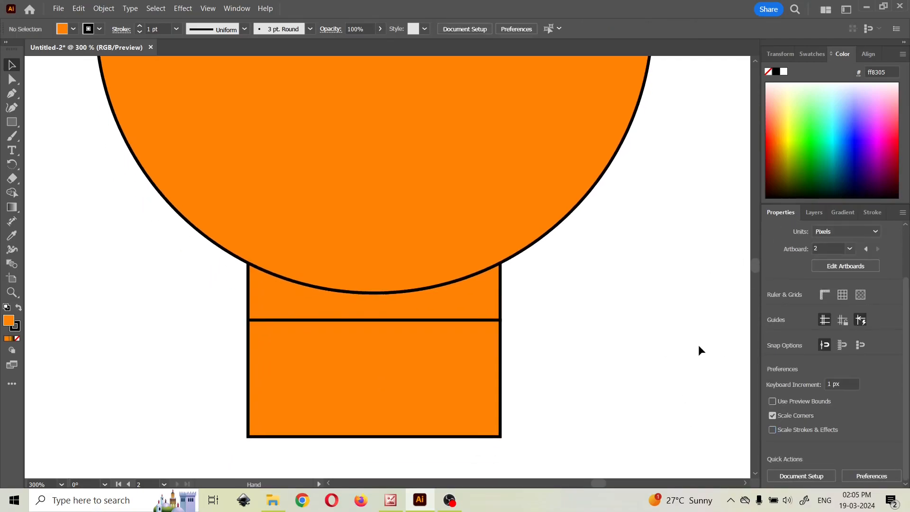
left_click(368, 435)
left_click_drag(374, 437, 385, 374)
left_click(308, 436)
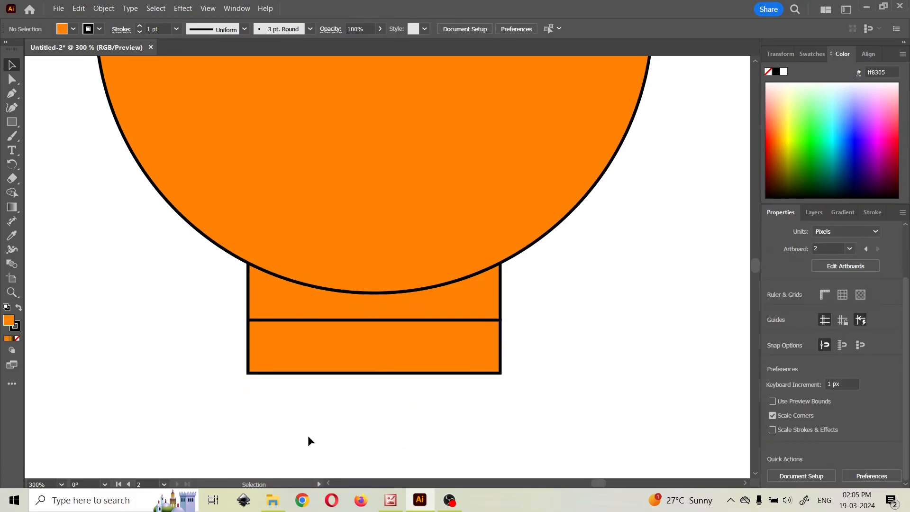
scroll(355, 405, "down", 2)
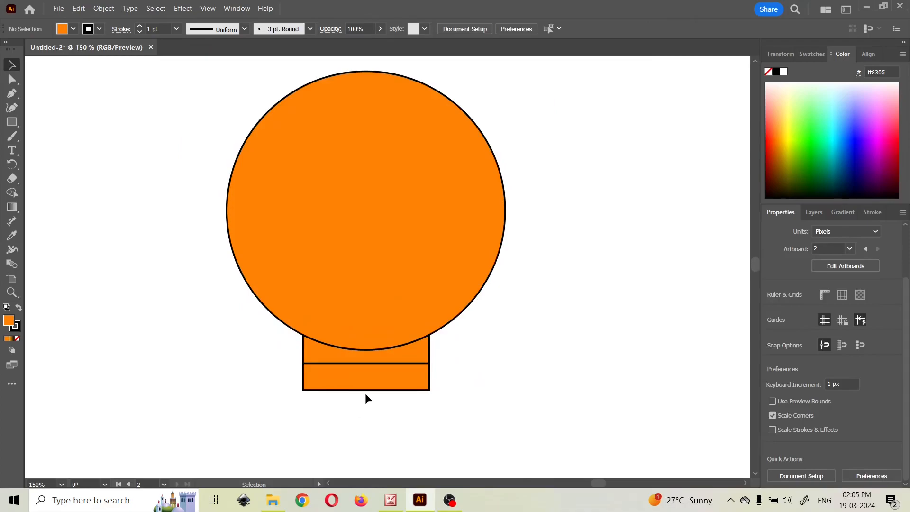
left_click(371, 391)
left_click_drag(368, 392, 368, 394)
- Draw a rectangle about 48 × 8.5 px across the lower rectangle's bottom edge and centre it horizontally on that rectangle as key object
left_click(11, 124)
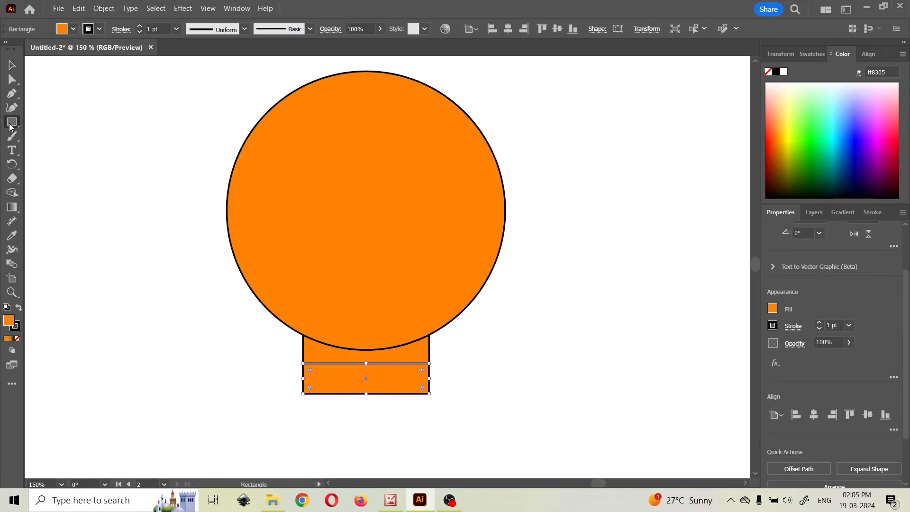
left_click_drag(336, 390, 404, 404)
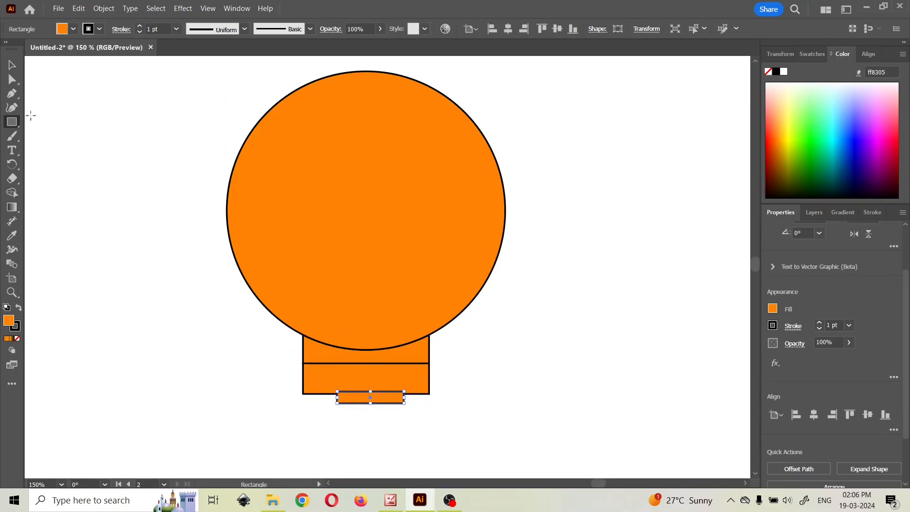
left_click(11, 65)
left_click(371, 373, "shift")
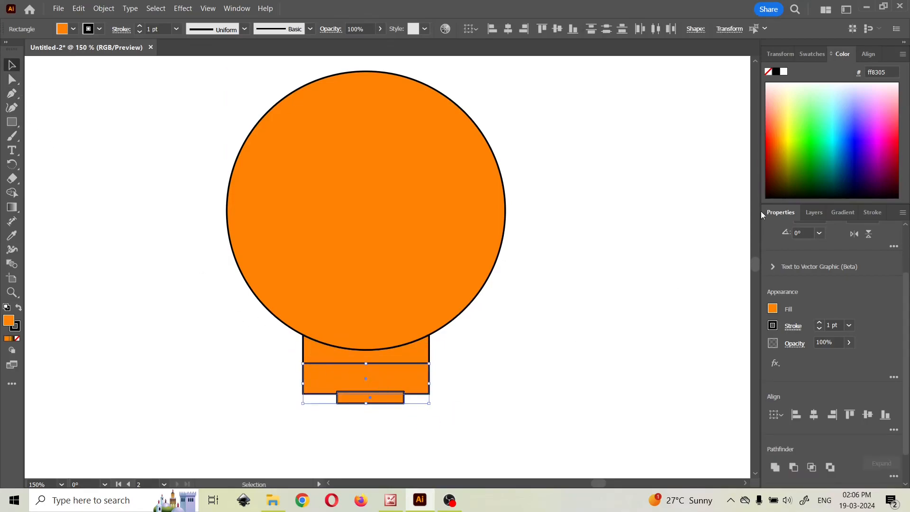
left_click(874, 53)
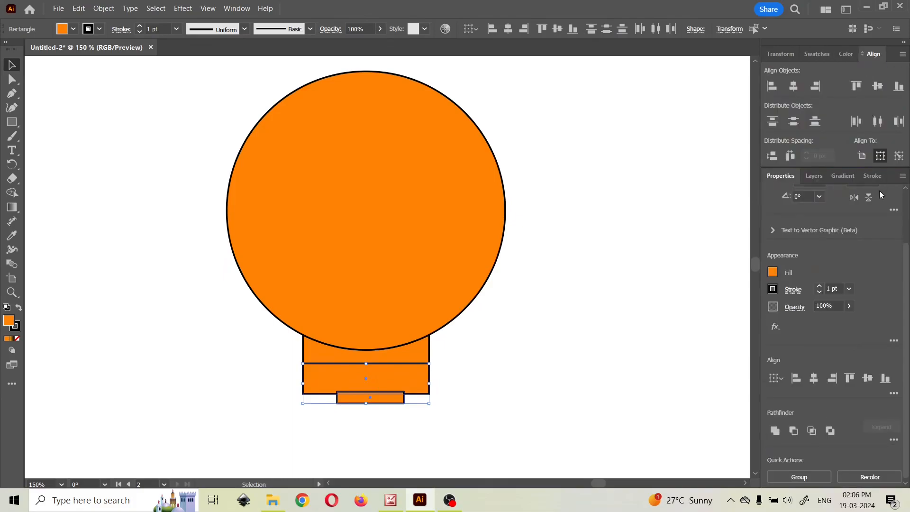
left_click(898, 157)
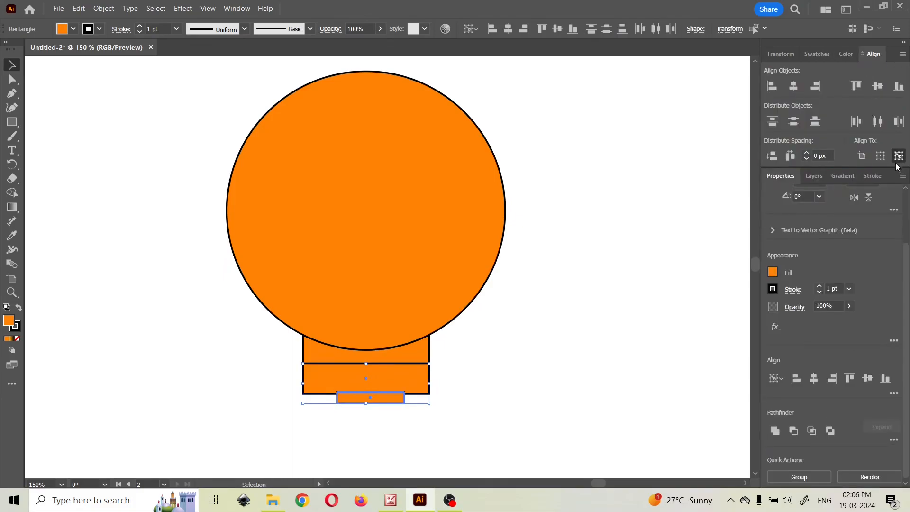
left_click(419, 364)
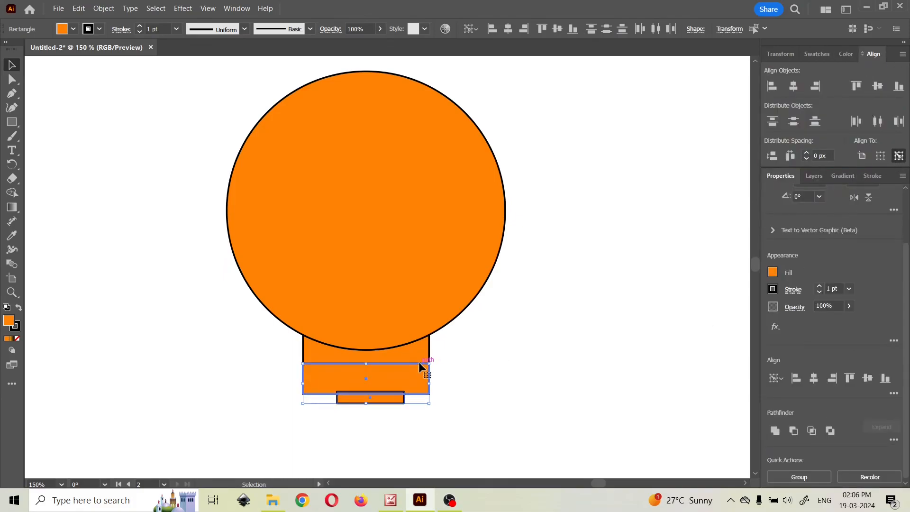
left_click(794, 86)
left_click(596, 330)
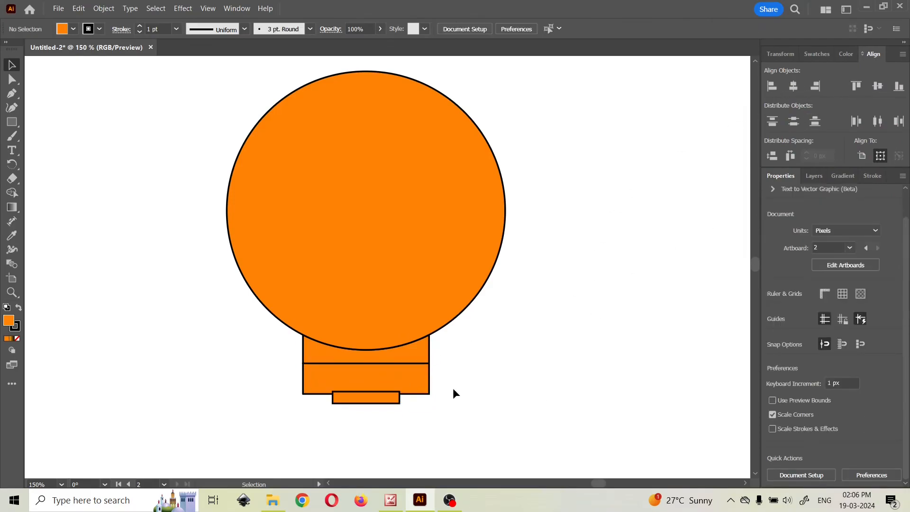
- Widen the small bottom rectangle on both sides to about 56 px
left_click(397, 403)
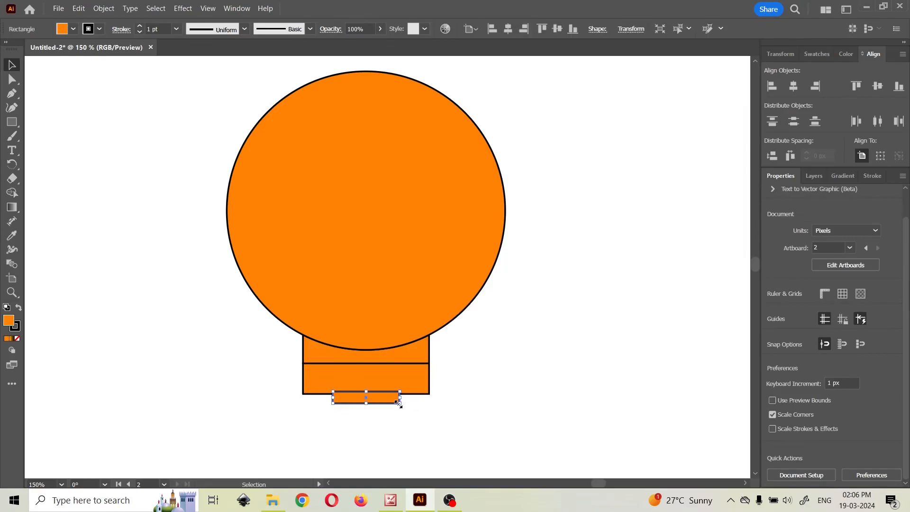
scroll(398, 403, "up", 3)
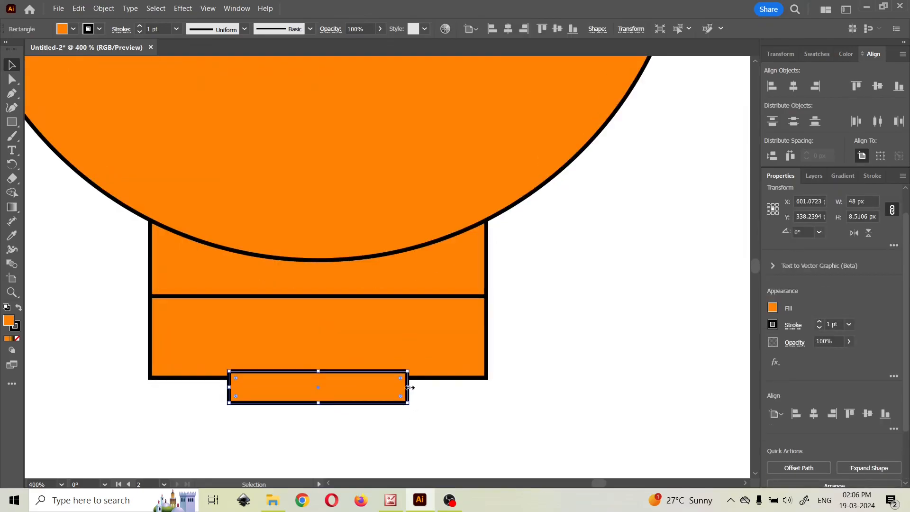
left_click_drag(409, 388, 428, 387)
left_click_drag(231, 387, 219, 388)
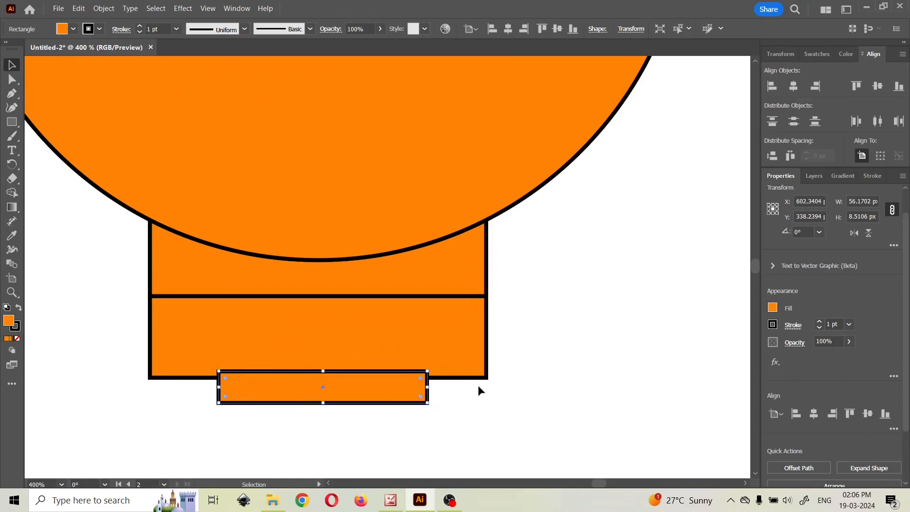
- Shorten the lower rectangle from its bottom edge and move the small rectangle straight up to meet that edge
left_click(450, 375)
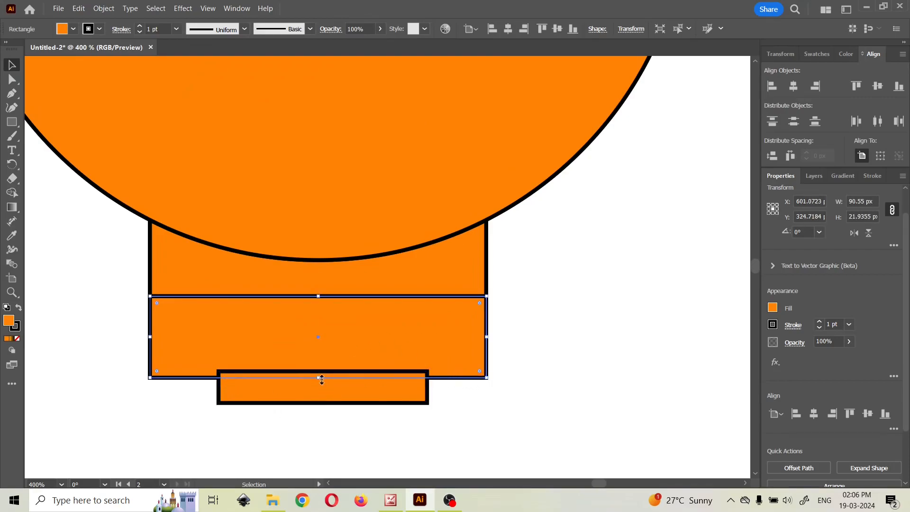
mouse_move(322, 377)
left_mouse_down()
mouse_move(317, 358)
mouse_move(318, 367)
left_mouse_up()
left_click(325, 381)
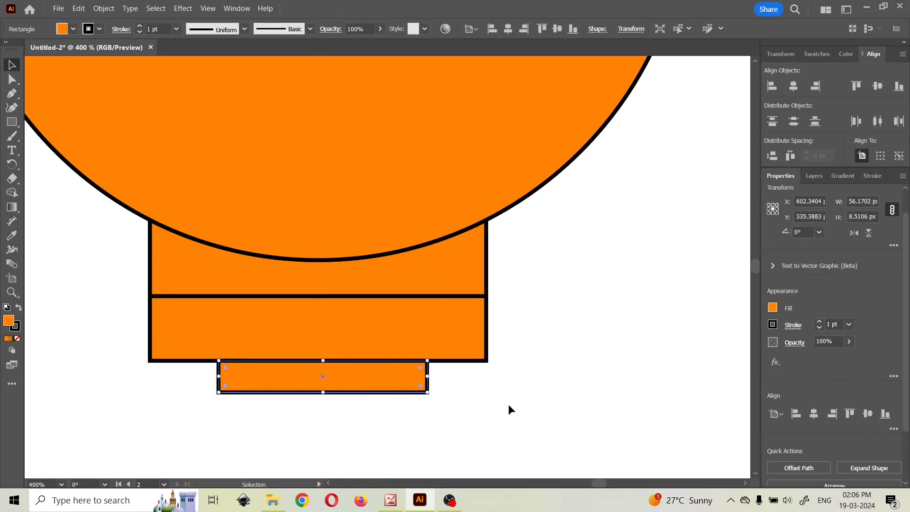
left_click(509, 393)
scroll(509, 392, "down", 1)
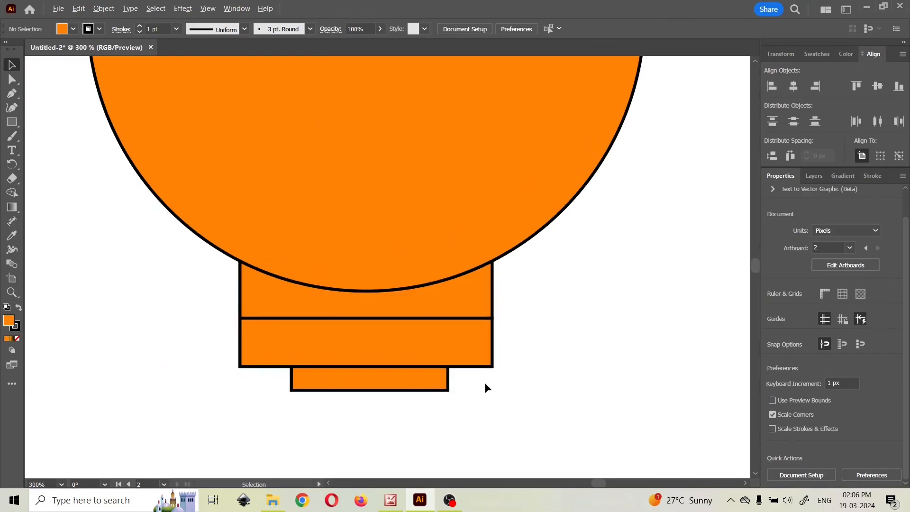
- Centre the widened small rectangle horizontally on the rectangle above it, using the upper one as key object
left_click(449, 346)
left_click(410, 386, "shift")
left_click(899, 155)
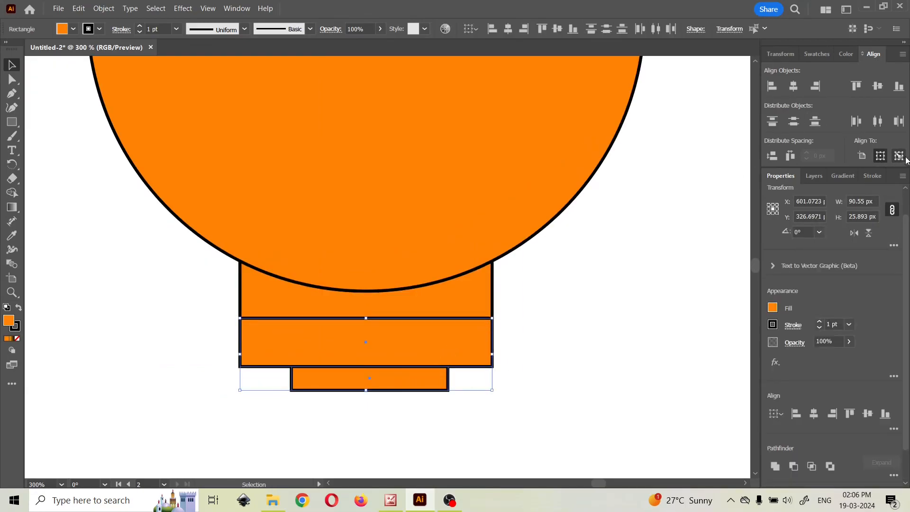
left_click(449, 320)
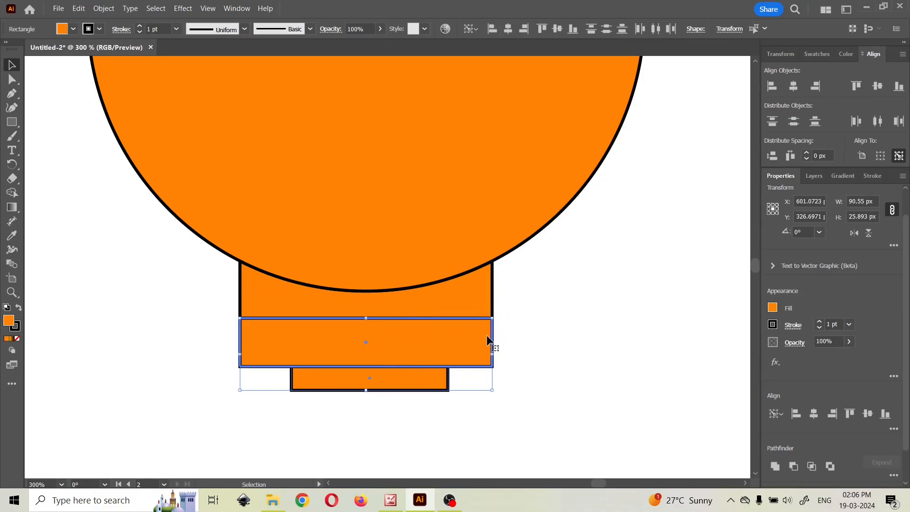
left_click(794, 86)
left_click(659, 256)
- Group the circle, neck and both rectangles, and set the group's fill to none
scroll(644, 227, "down", 2)
left_click_drag(678, 156, 552, 255)
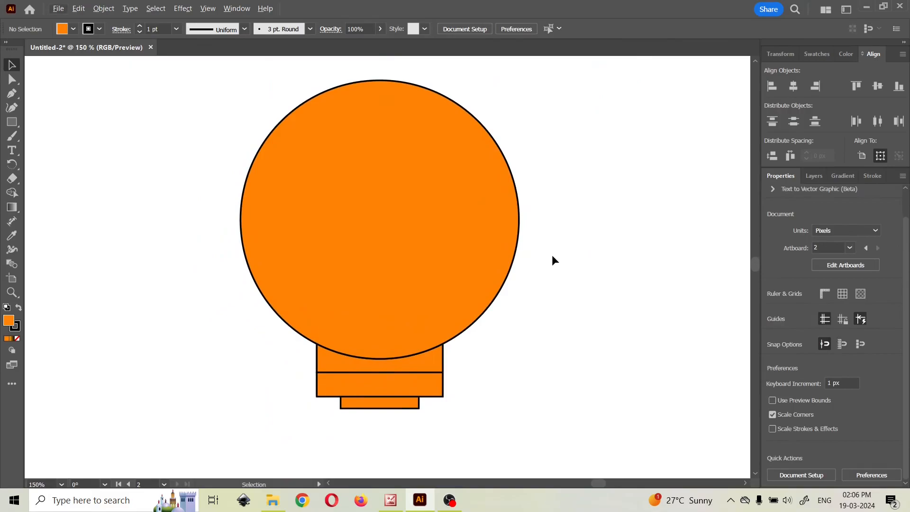
scroll(552, 261, "down", 2)
left_click_drag(482, 272, 465, 301)
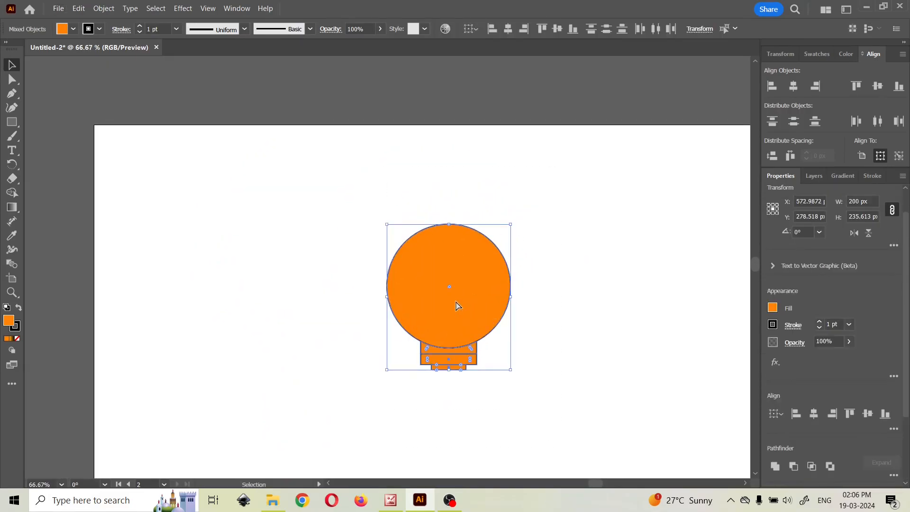
key("ctrl+g")
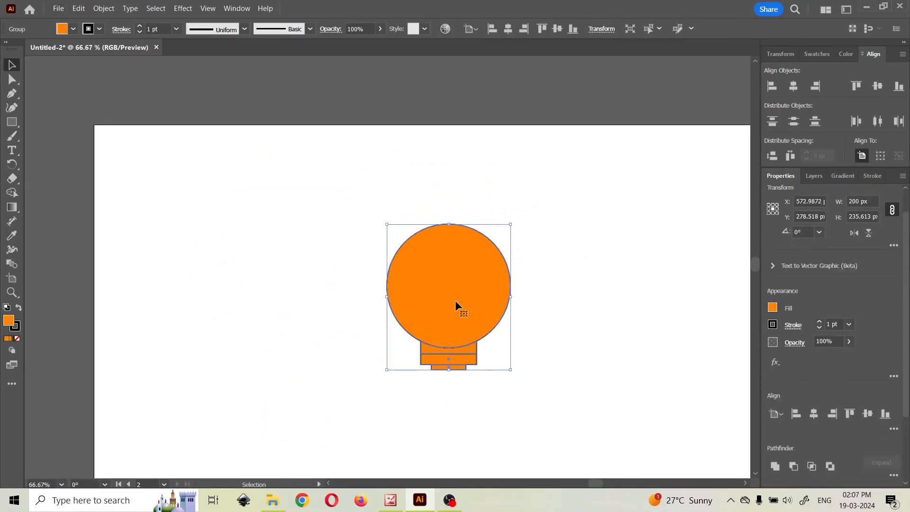
left_click(18, 338)
left_click(220, 299)
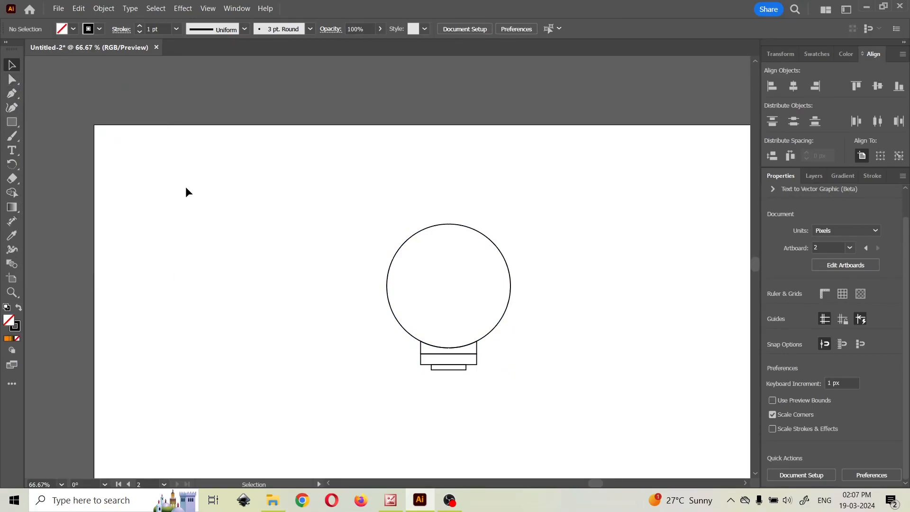
- Create a 200 × 200 px circle beside the bulb and enlarge it from its centre to about 373 px
key("l")
left_click(232, 219)
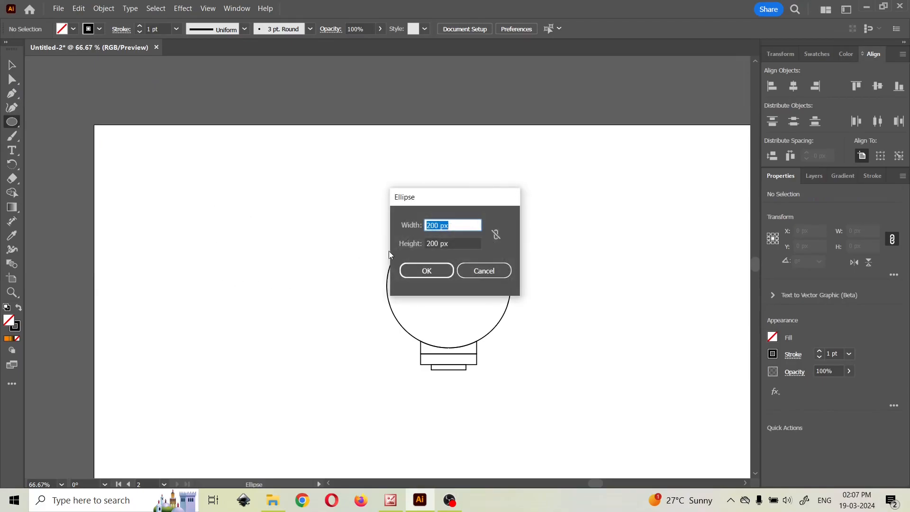
left_click(426, 271)
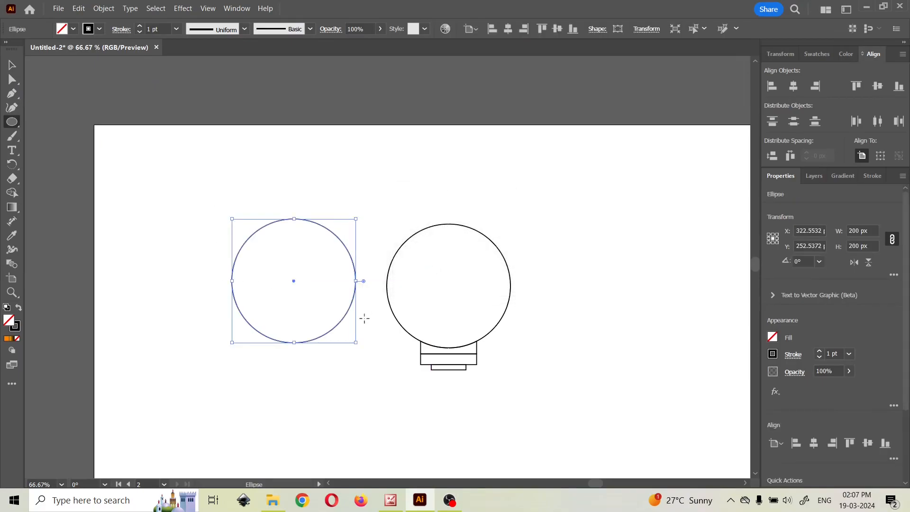
left_click_drag(356, 342, 412, 404)
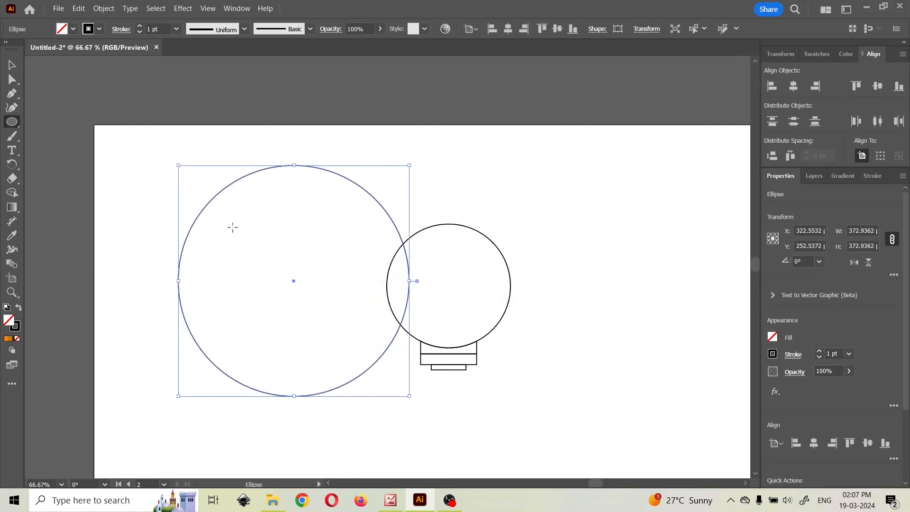
- Move the large circle over the bulb so it surrounds it, centred horizontally
key("v")
left_click_drag(252, 209, 432, 234)
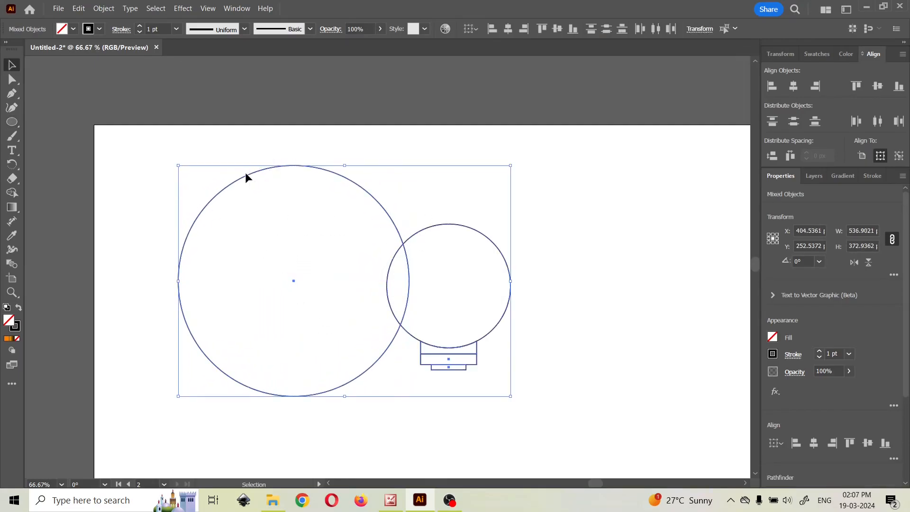
left_click(196, 190)
left_click_drag(217, 194, 374, 208)
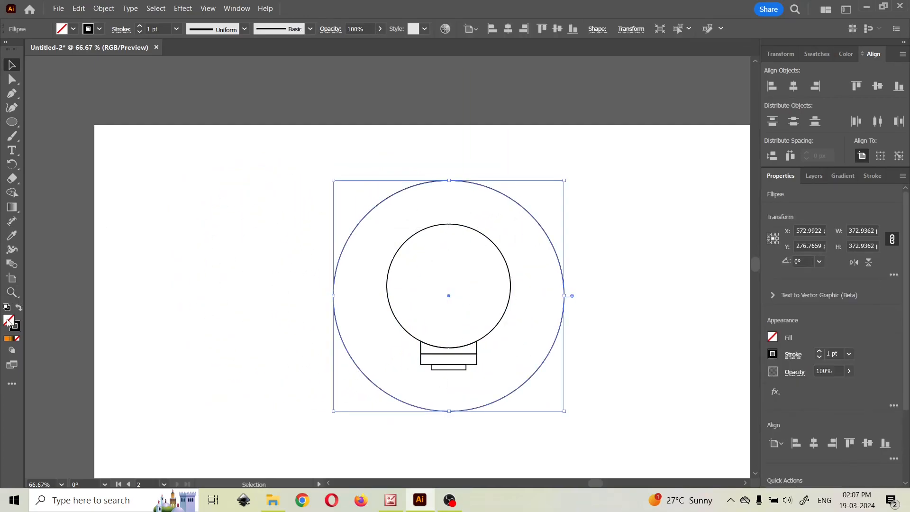
- Fill the large circle with light blue 88d1ff and send it behind the bulb
left_click(843, 54)
left_click(842, 101)
key("a")
key("ctrl+shift+bracketleft")
key("v")
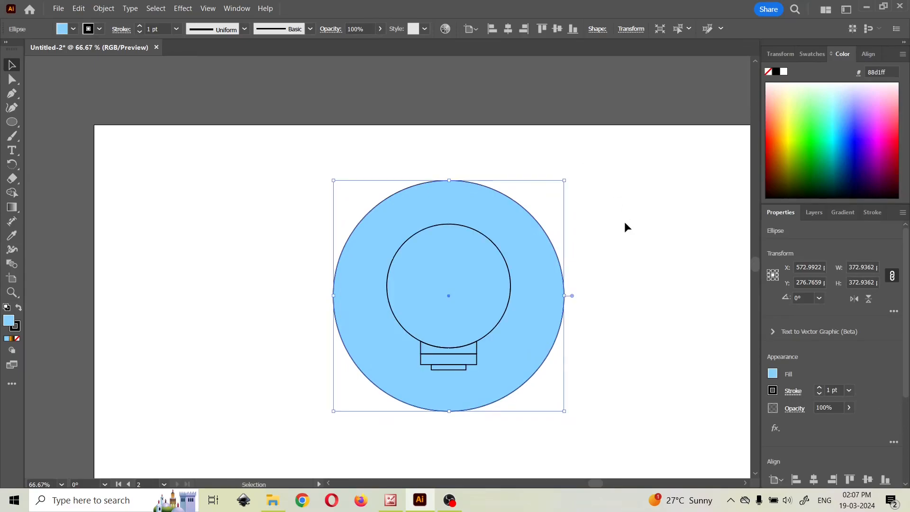
left_click(626, 229)
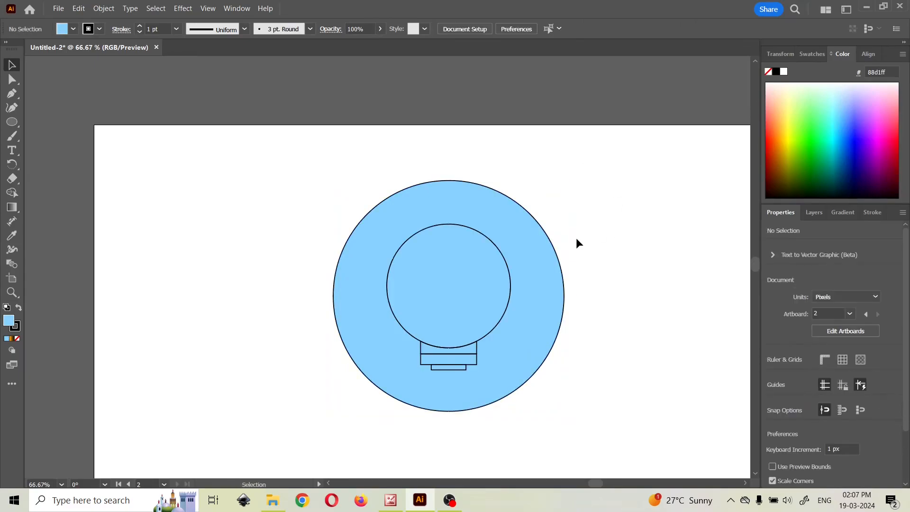
- Set the bulb group's stroke weight to 5 pt
left_click(509, 280)
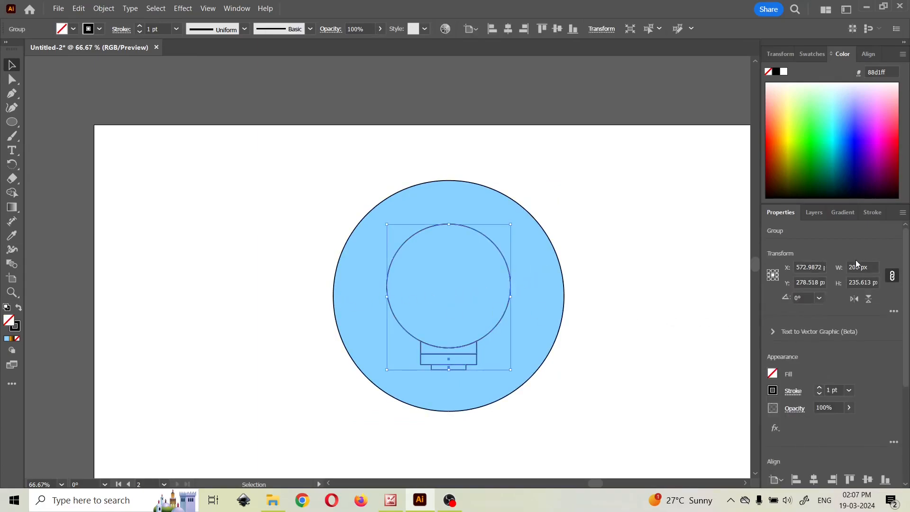
left_click(864, 211)
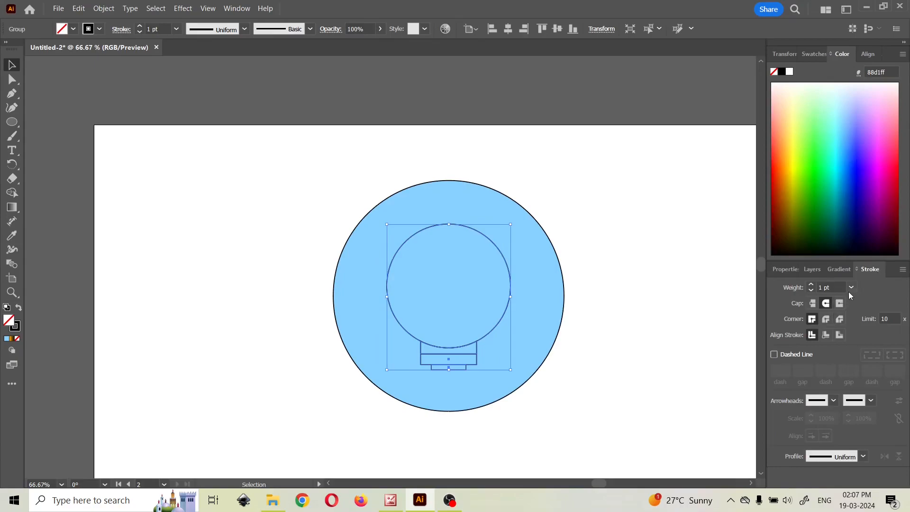
left_click(812, 285)
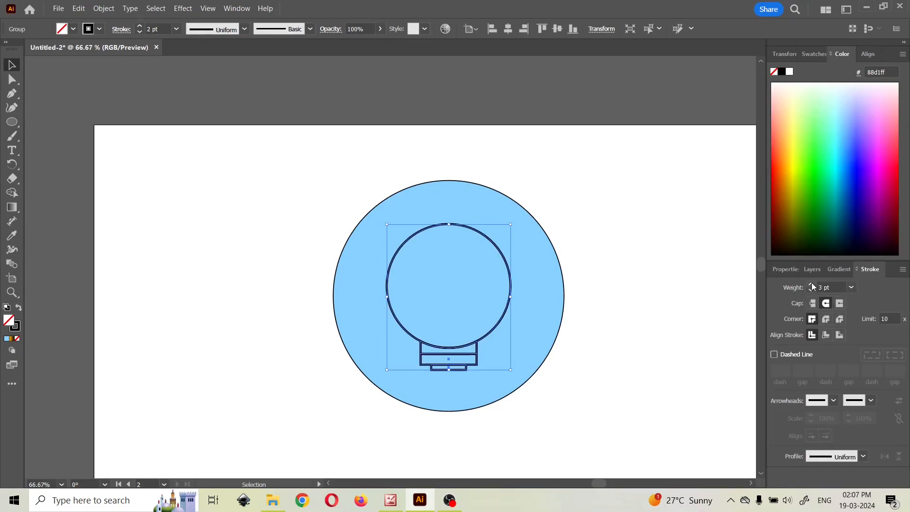
left_click(812, 284)
left_click(811, 285)
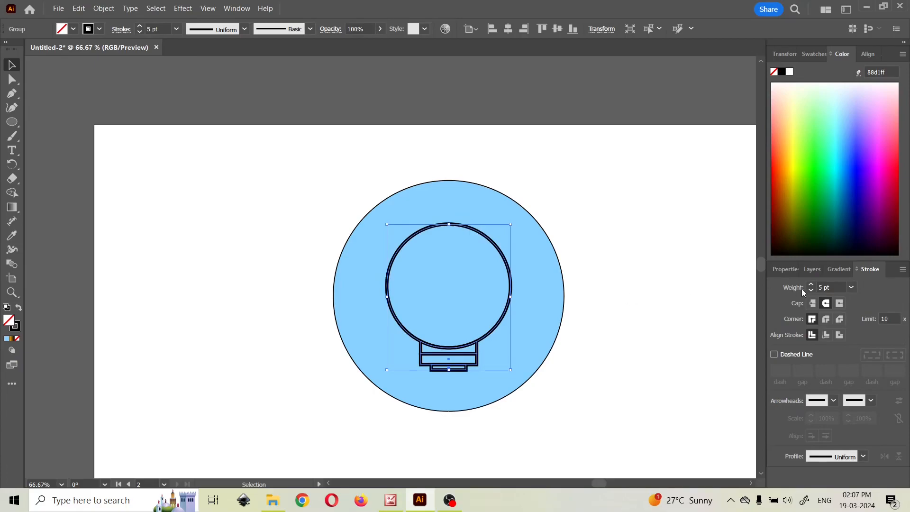
- Remove the stroke from the large light blue circle behind the bulb
left_click(688, 287)
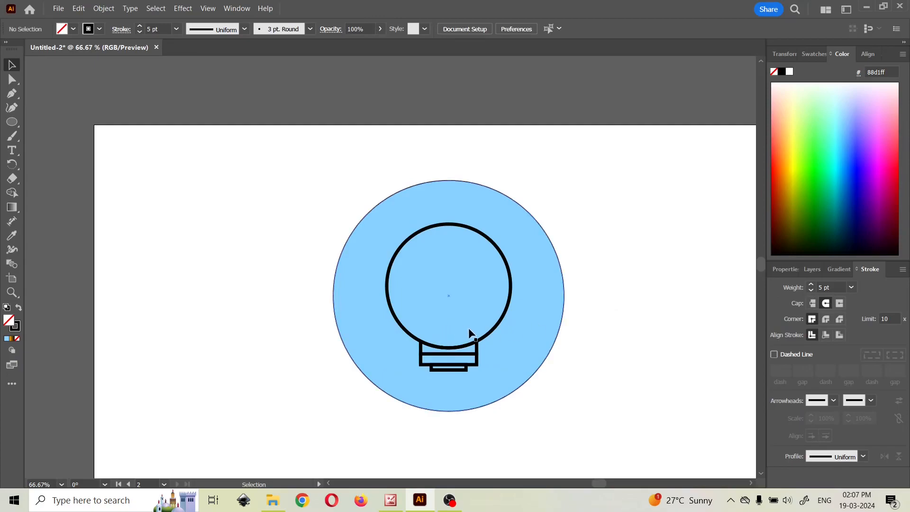
left_click(429, 183)
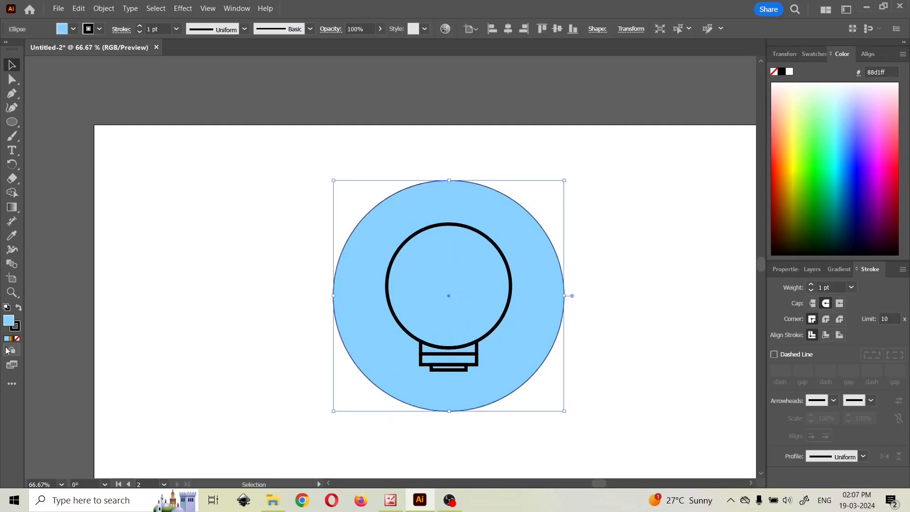
left_click(17, 329)
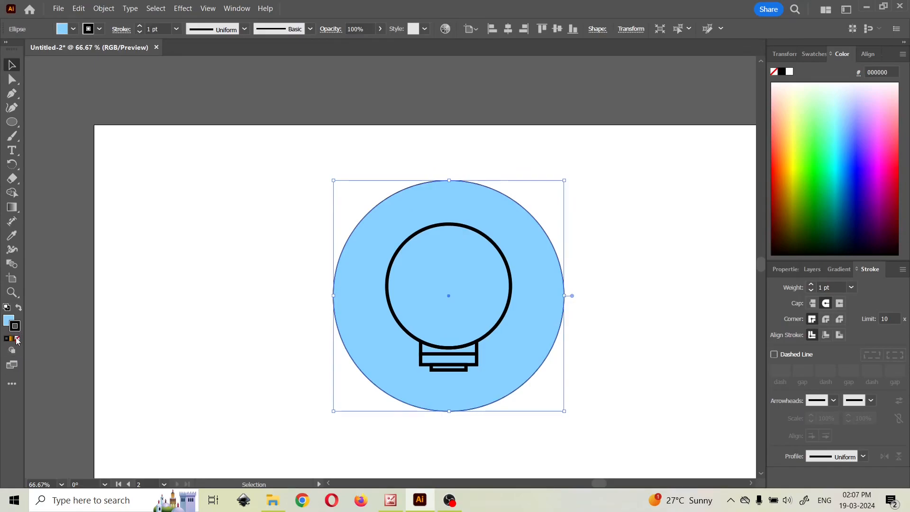
left_click(18, 340)
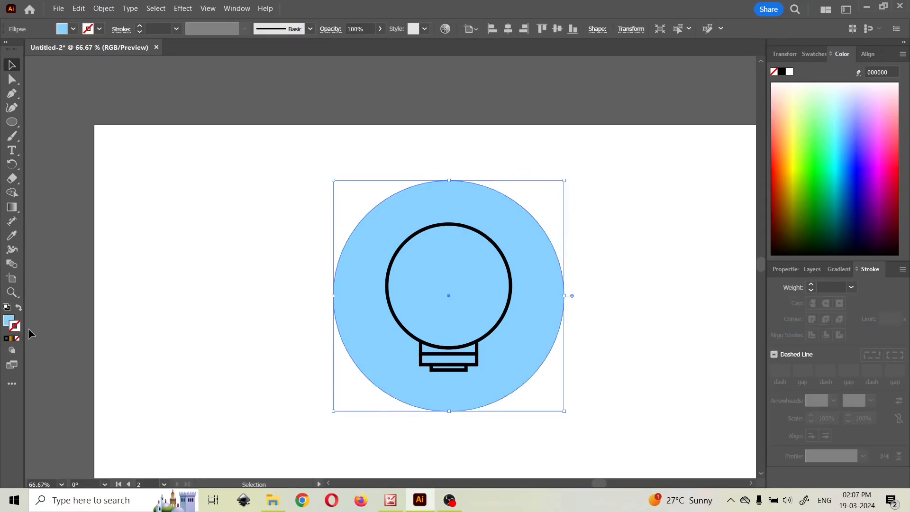
- Change the bulb group's outline colour to white
left_click(400, 246)
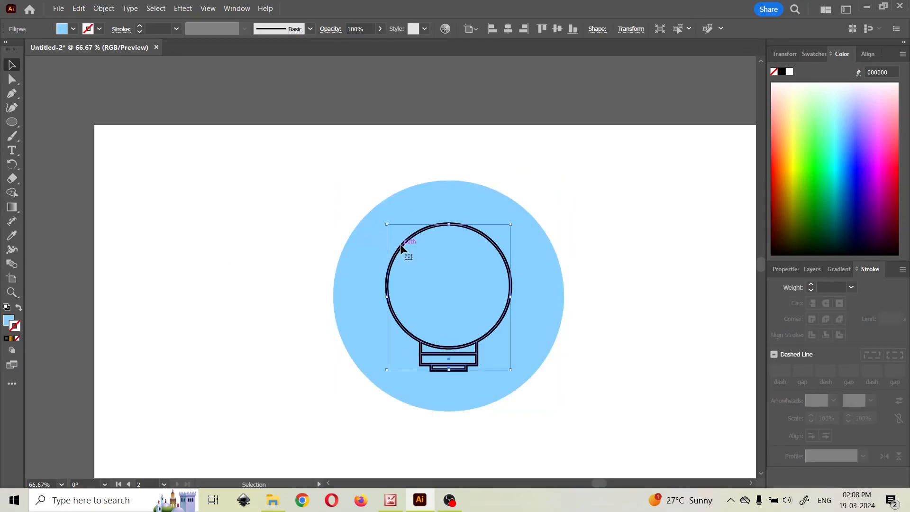
left_click(790, 72)
left_click(566, 175)
- Fill the large circle with a linear gradient running vertically from its top edge to its bottom edge
left_click(516, 217)
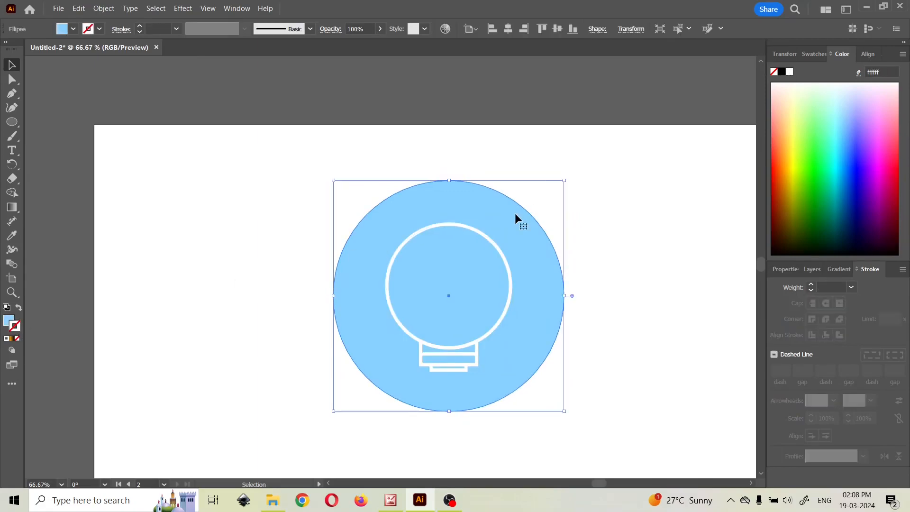
left_click(12, 209)
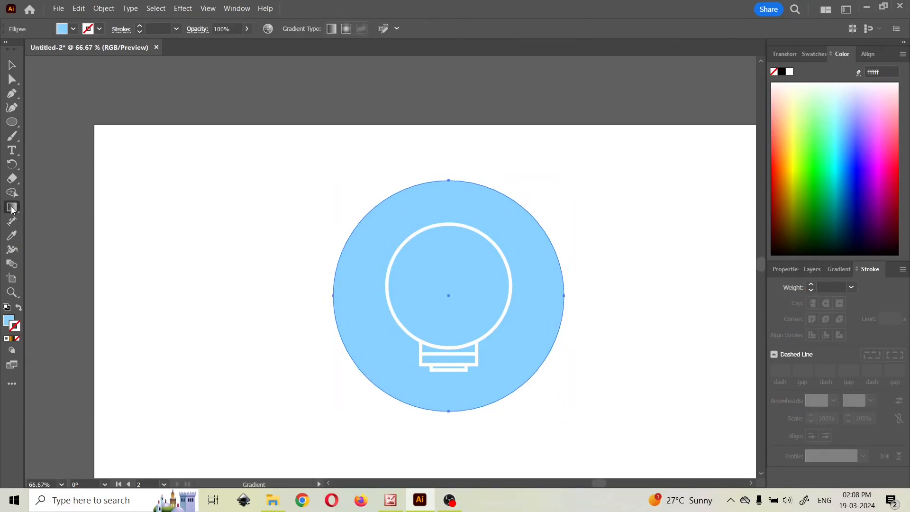
left_click(5, 321)
left_click(356, 294)
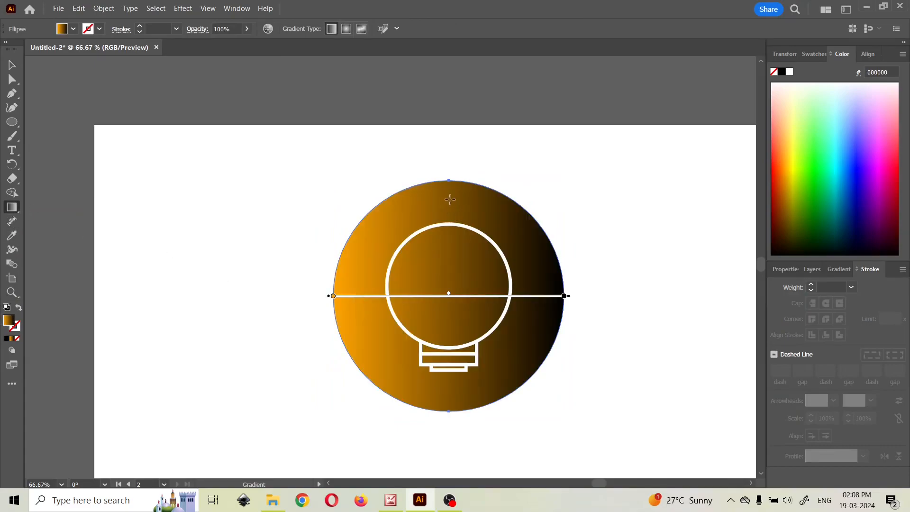
left_click_drag(449, 197, 441, 402)
- Add a middle colour stop at about 48% to the circle's gradient and set the starting stop to dark blue 1010ad
left_click(839, 268)
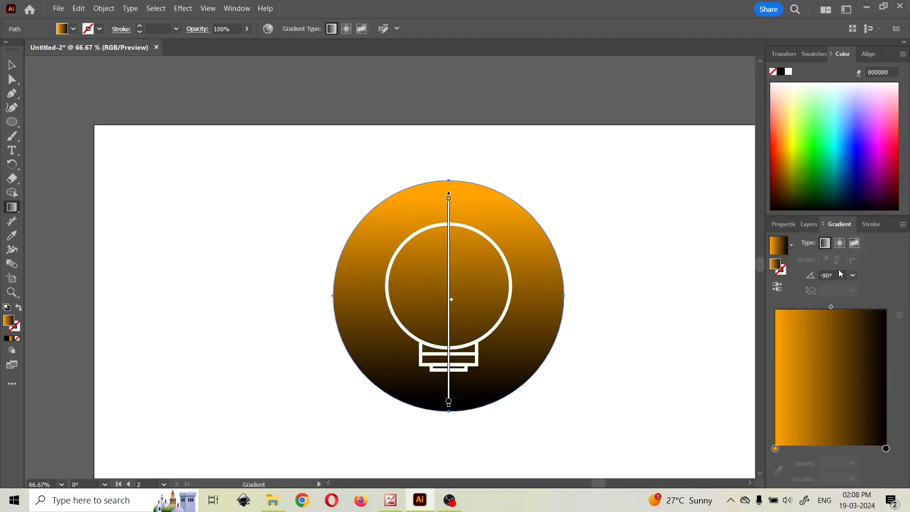
left_click(829, 450)
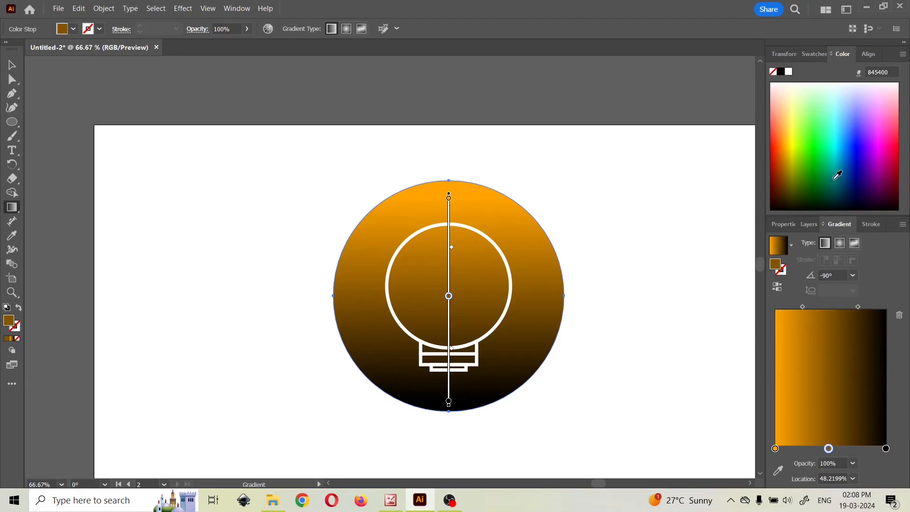
left_click(776, 449)
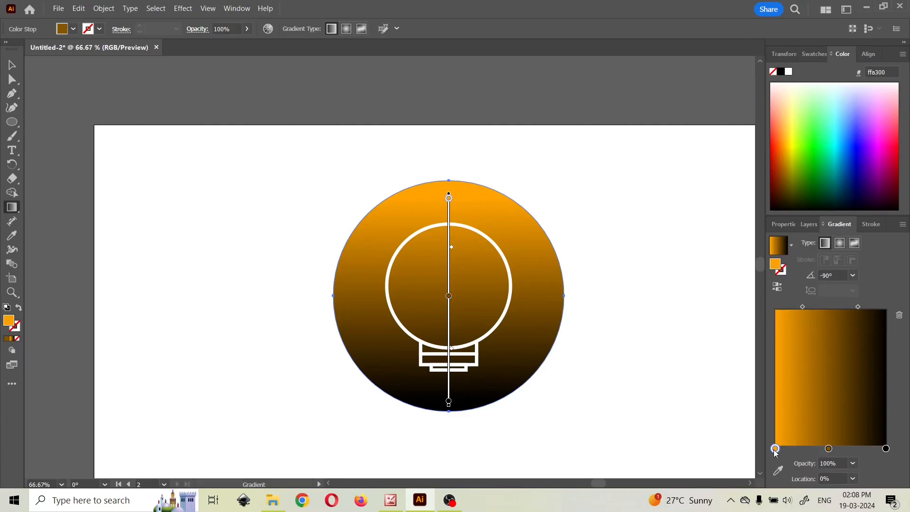
double_click(777, 264)
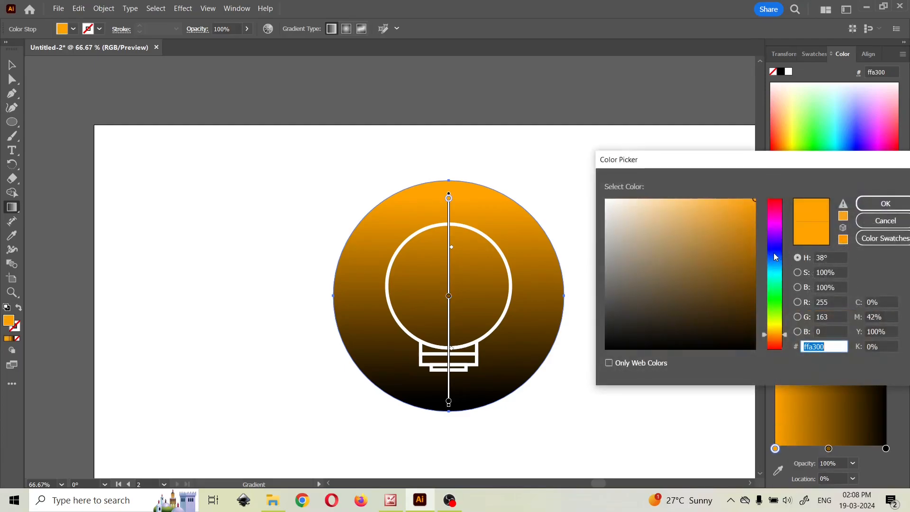
left_click(776, 255)
left_click_drag(775, 253, 776, 249)
left_click_drag(753, 201, 743, 246)
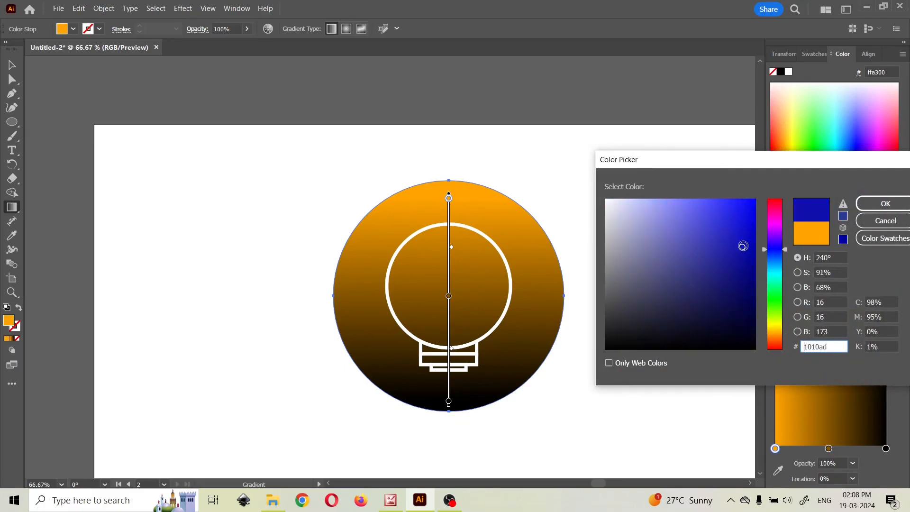
left_click(875, 204)
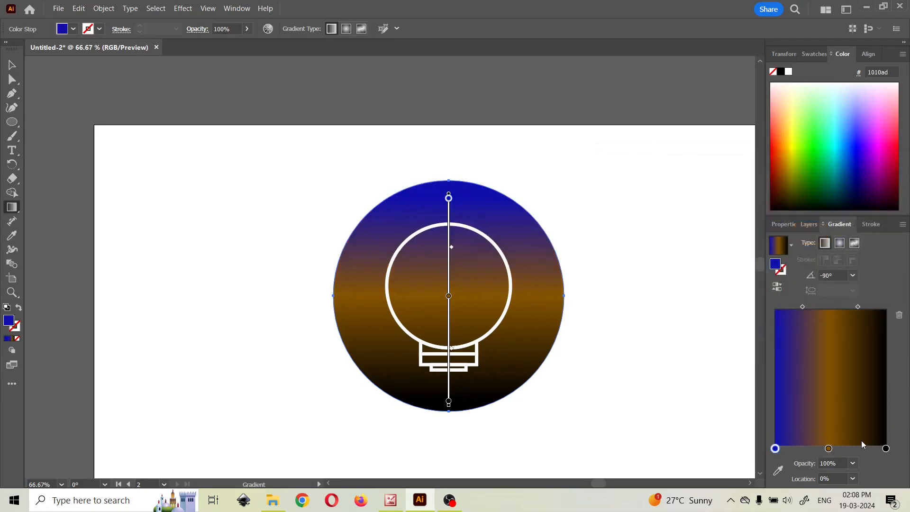
- Set the gradient's middle colour stop to deep blue 005482
left_click(829, 449)
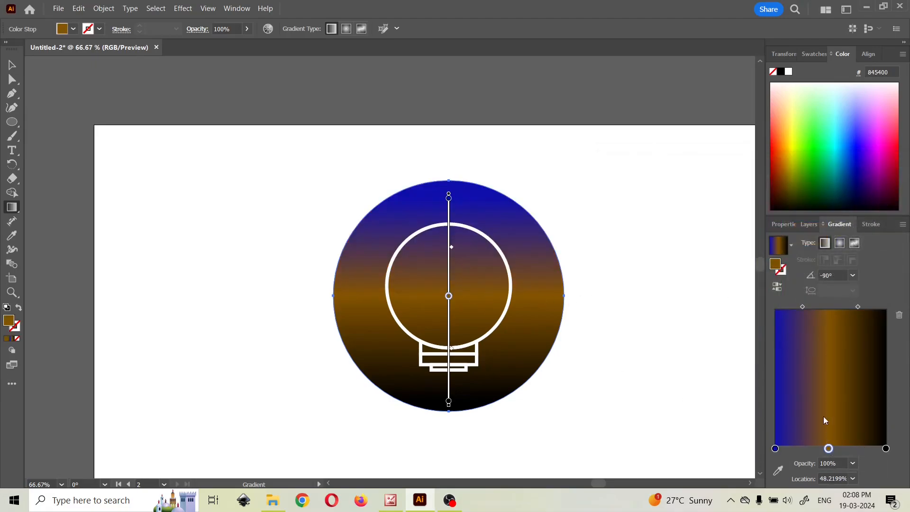
double_click(776, 266)
left_click_drag(778, 261, 781, 265)
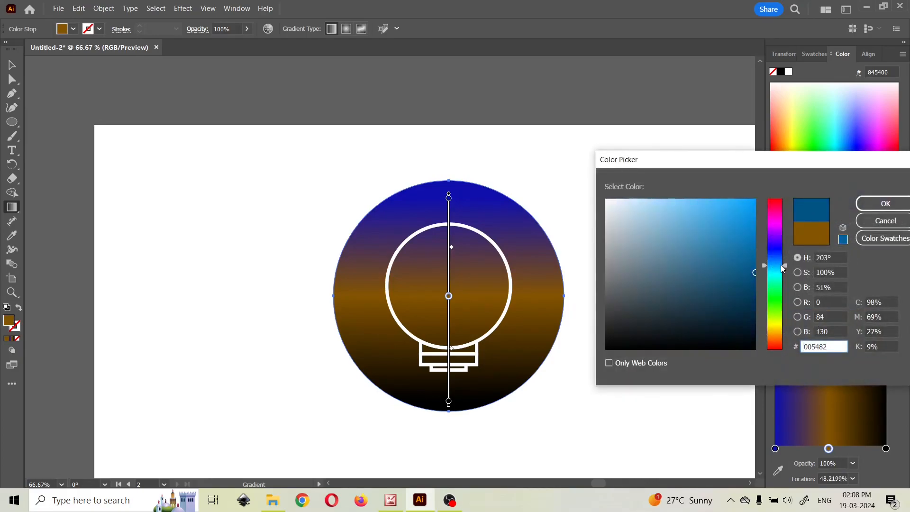
left_click(885, 203)
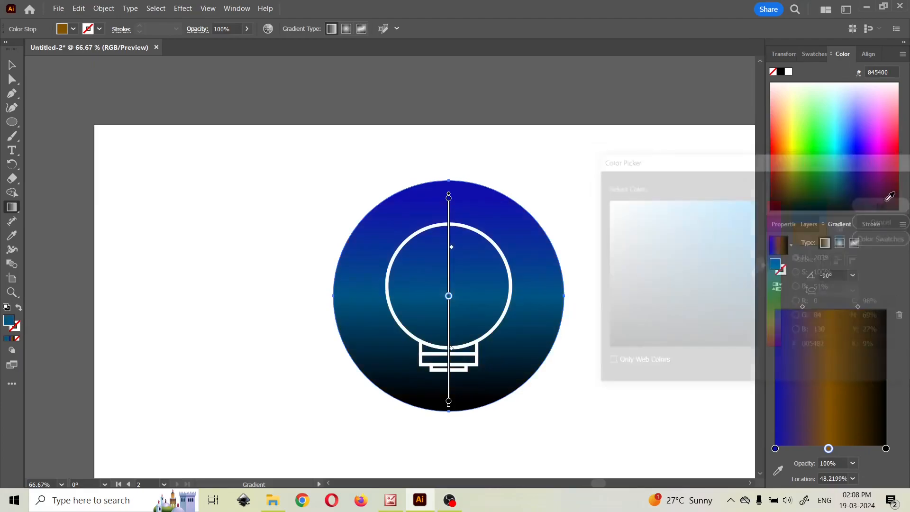
- Set the gradient's end colour stop to cyan 00ffff and deselect the circle
left_click(886, 448)
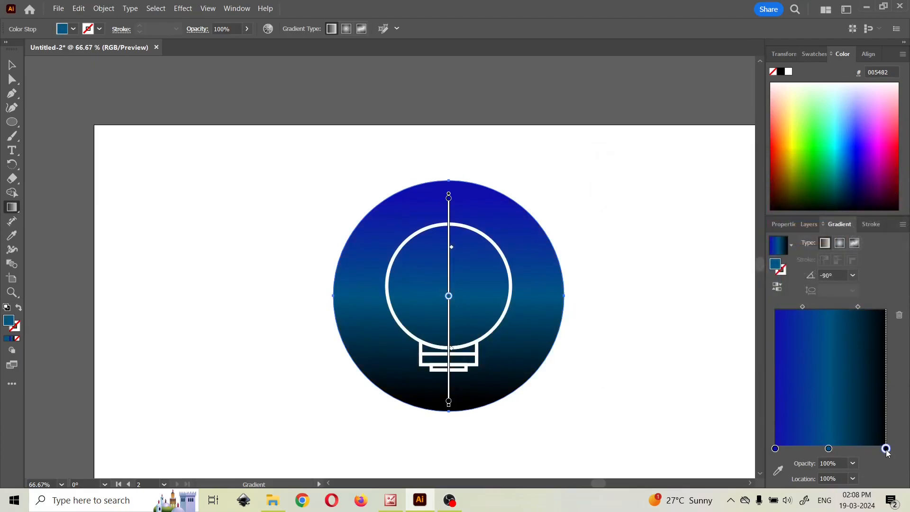
double_click(777, 266)
left_click(782, 275)
left_click_drag(754, 200, 762, 190)
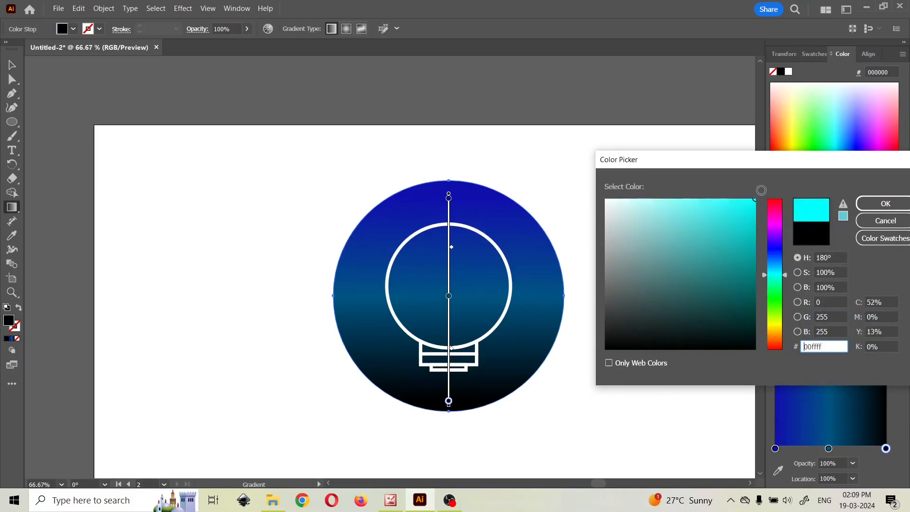
left_click(885, 203)
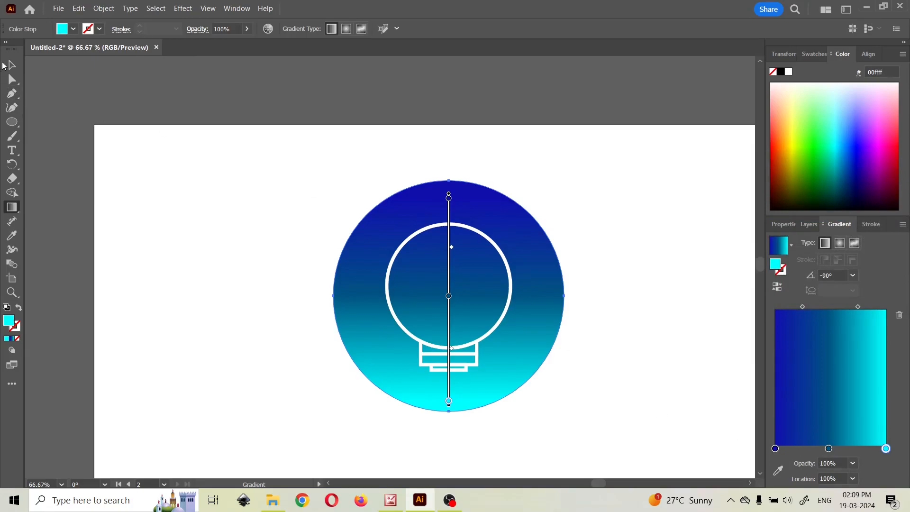
left_click(9, 67)
left_click(195, 274)
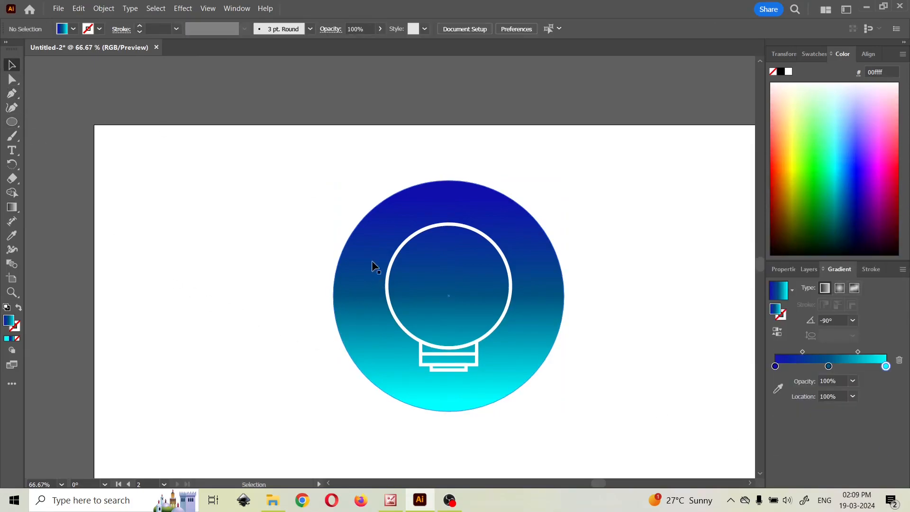
- Shift the circle's gradient stops, placing the middle one at about 33% and the cyan end one at about 80%
left_click(394, 207)
left_click(11, 207)
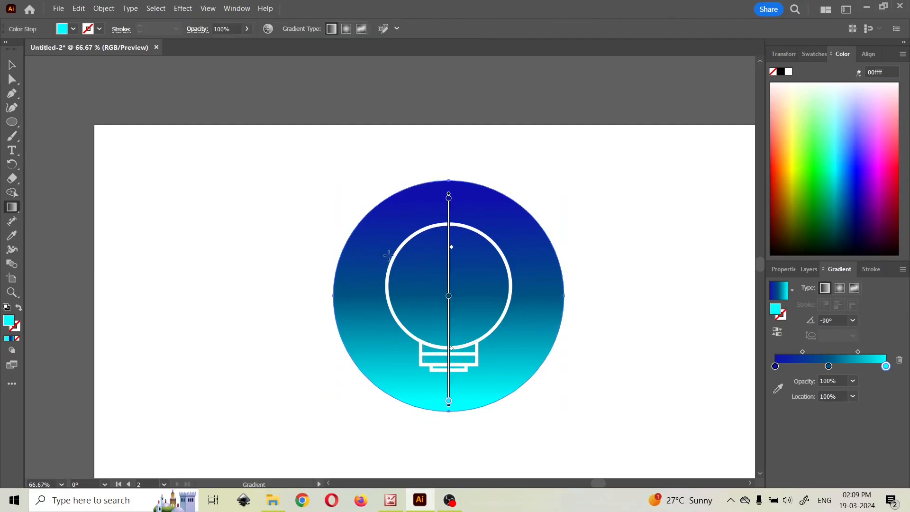
left_click_drag(829, 371, 812, 370)
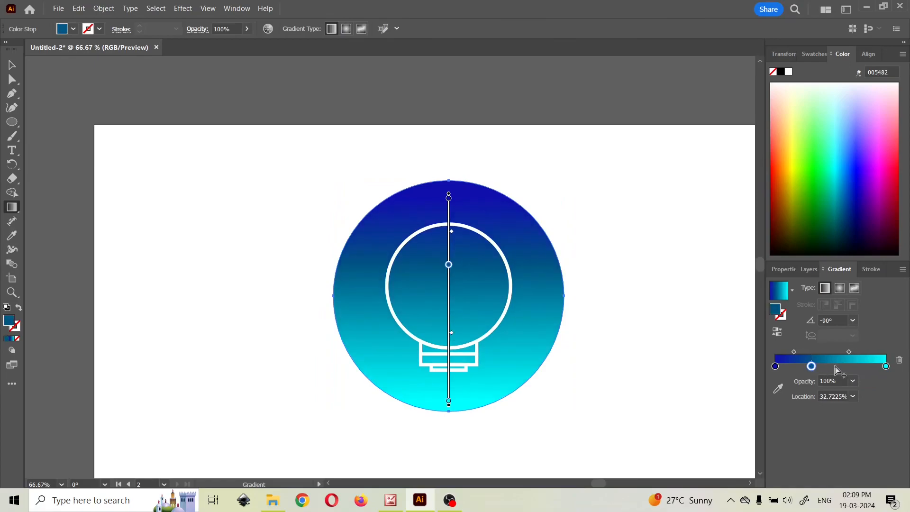
left_click(886, 366)
left_click_drag(886, 368, 864, 368)
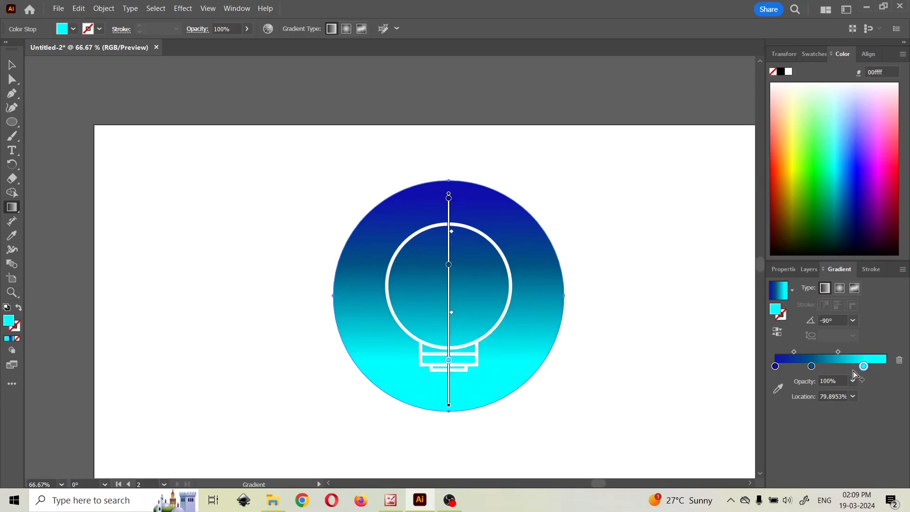
- Recolour the gradient's middle stop to the lighter blue 1b8ec1 and deselect the circle
double_click(812, 368)
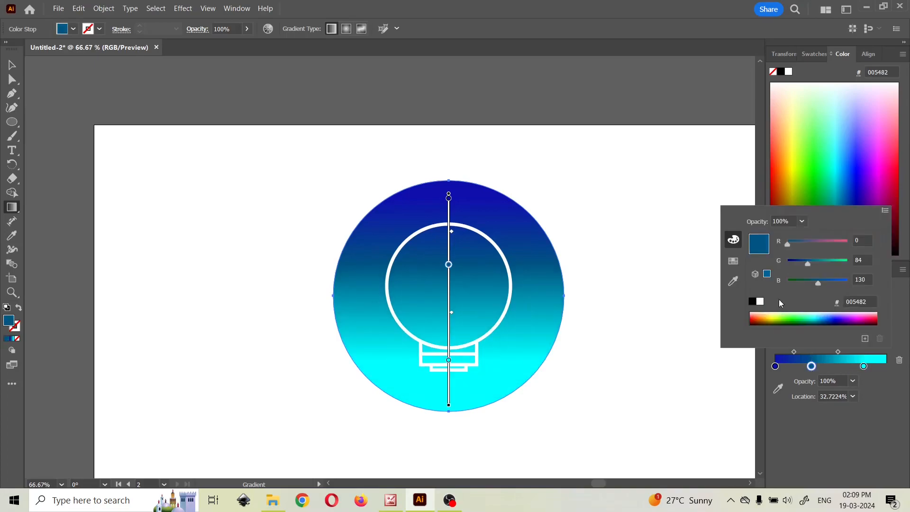
left_click(839, 428)
double_click(780, 312)
mouse_move(743, 252)
left_mouse_down()
mouse_move(741, 227)
mouse_move(736, 234)
left_mouse_up()
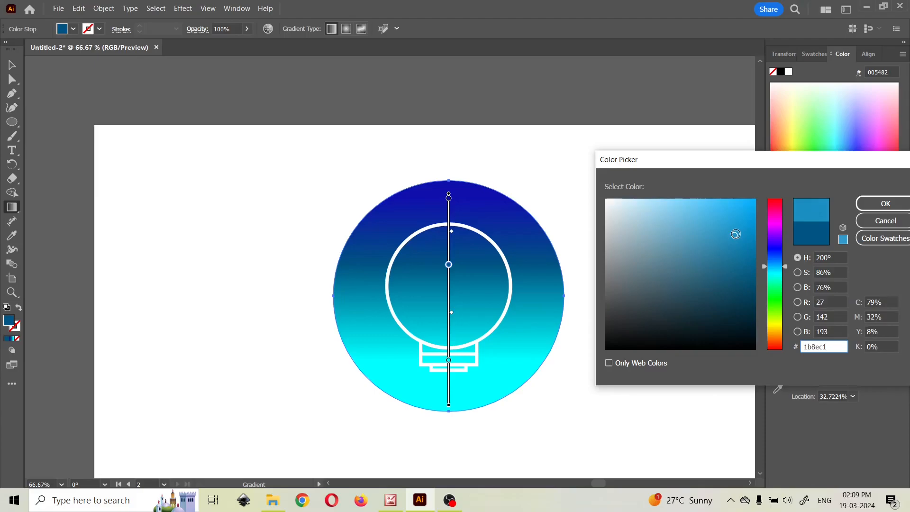
left_click(862, 205)
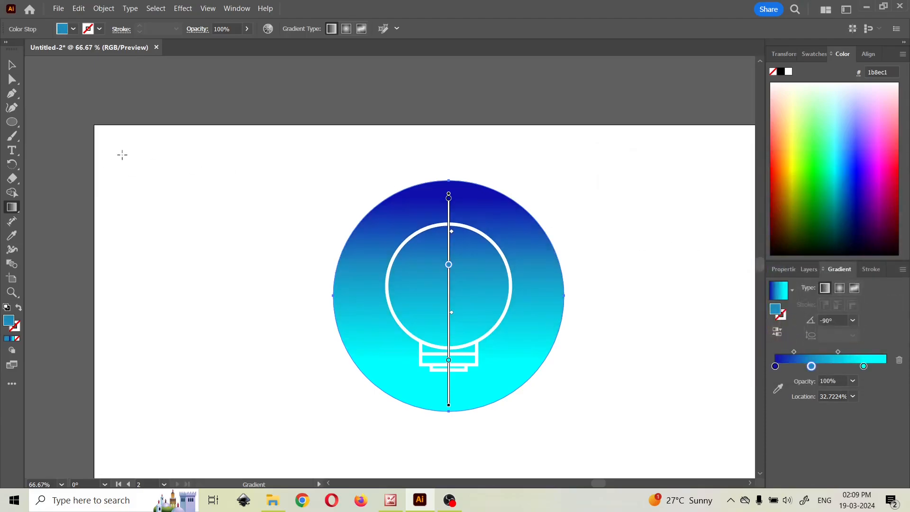
left_click(11, 66)
left_click(164, 214)
- Group the bulb with its gradient circle and move the group about 51 px right and 28 px down
left_click_drag(255, 154, 640, 464)
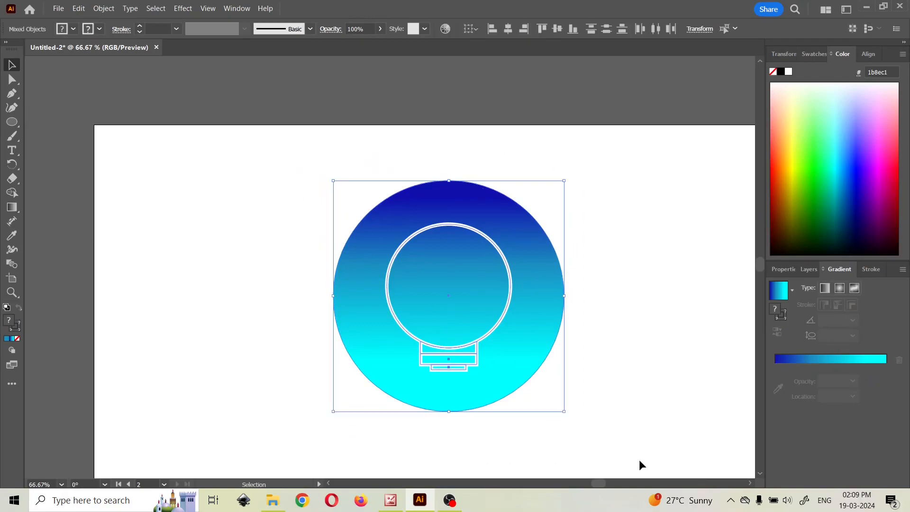
left_click(607, 364)
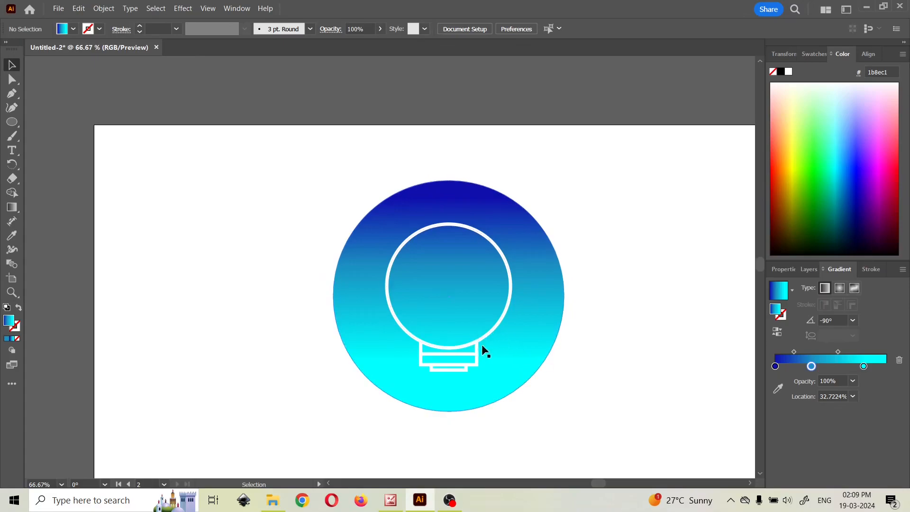
left_click_drag(605, 377, 565, 337)
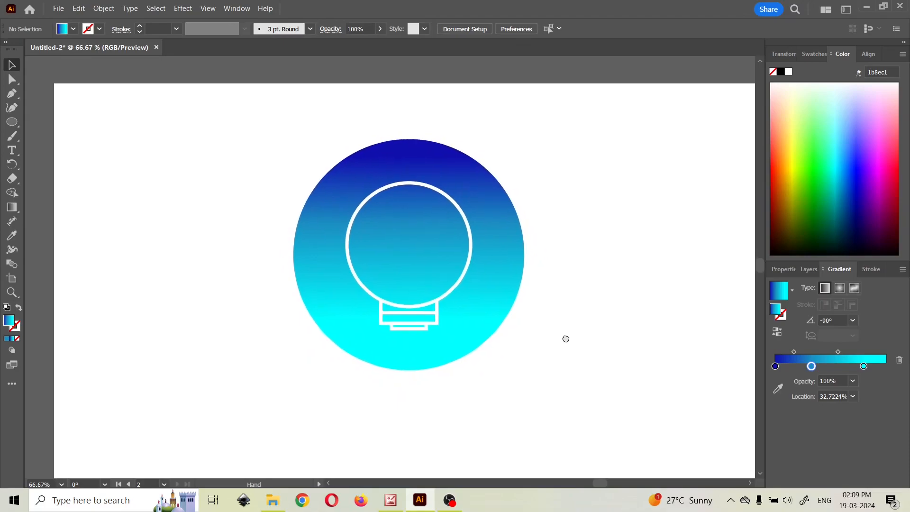
left_click_drag(277, 118, 580, 375)
left_click_drag(435, 269, 466, 286)
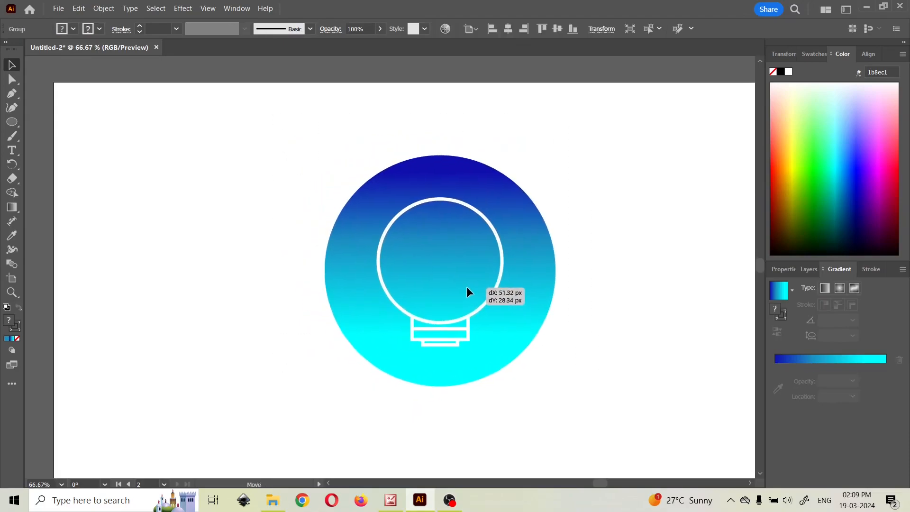